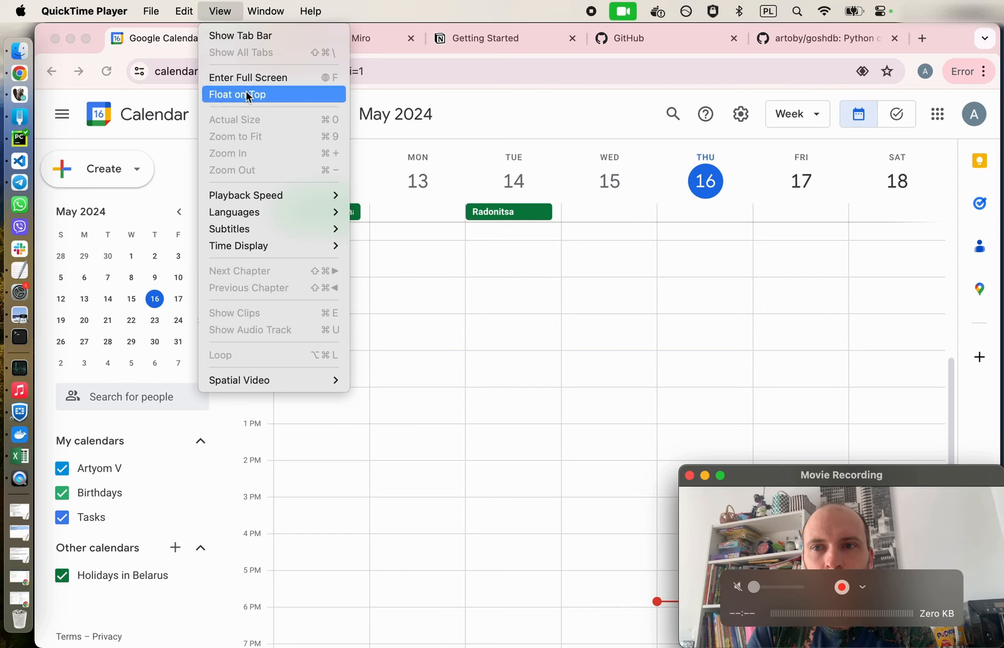
drag(818, 590, 932, 635)
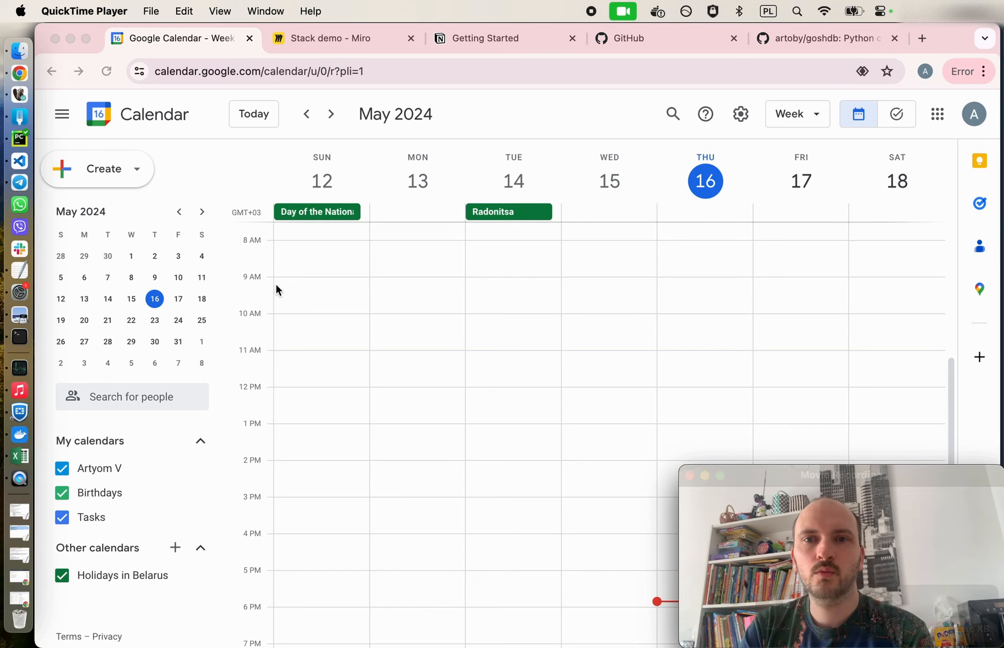
Switch to Telegram and create a new group named "DS demo" without adding any other members.
click(16, 187)
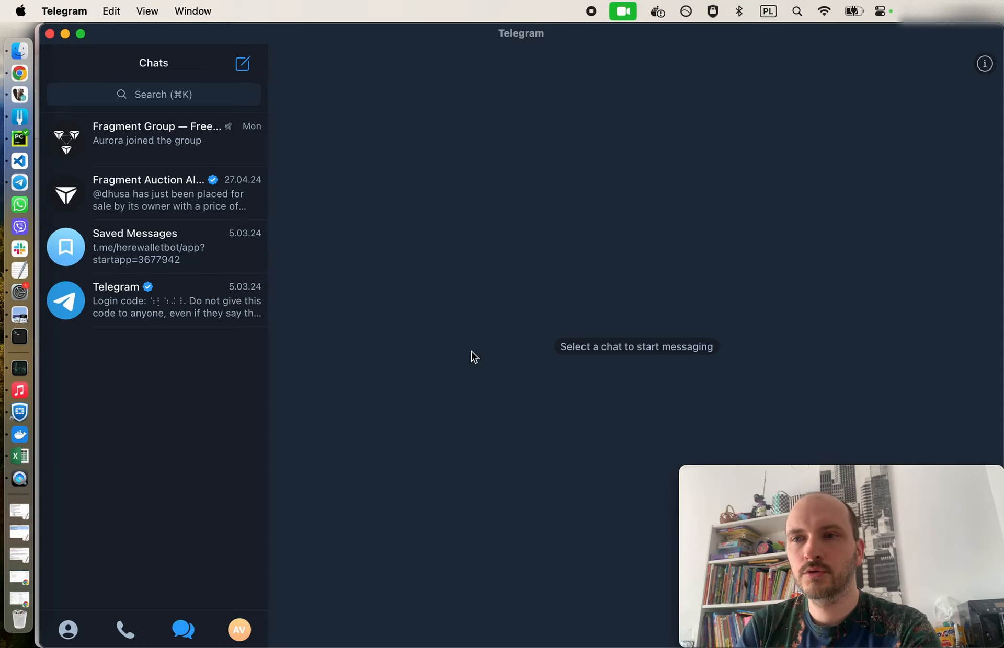
click(243, 65)
click(309, 81)
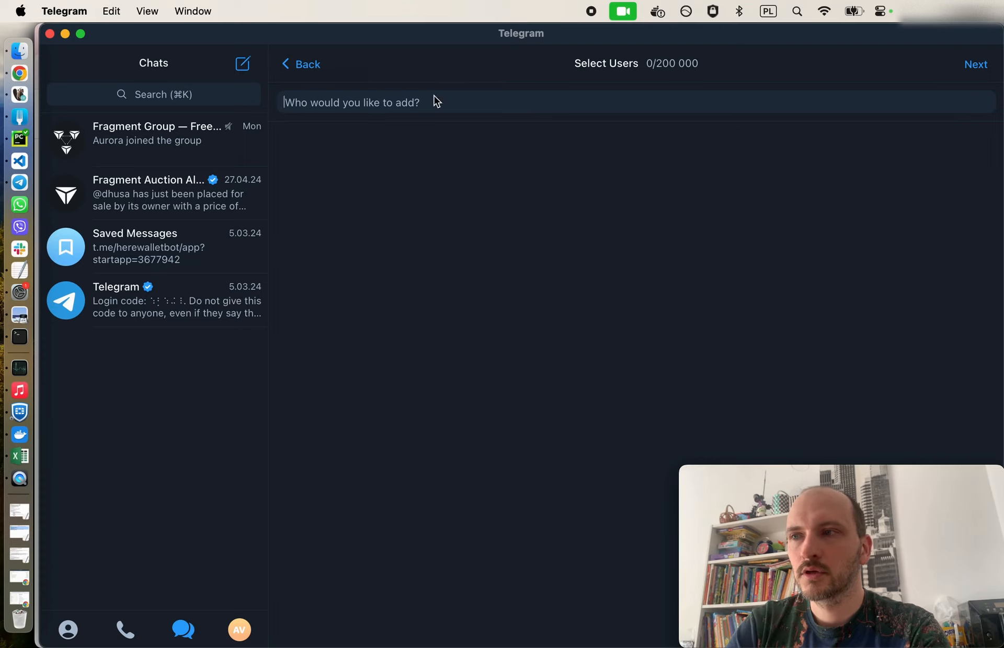
click(975, 65)
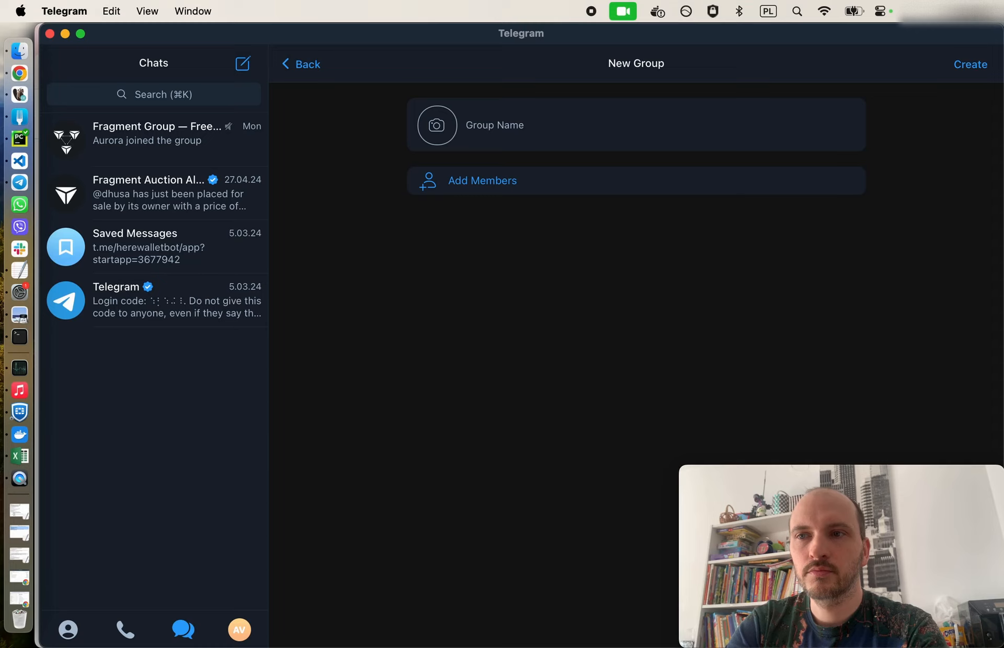
text(DS demo)
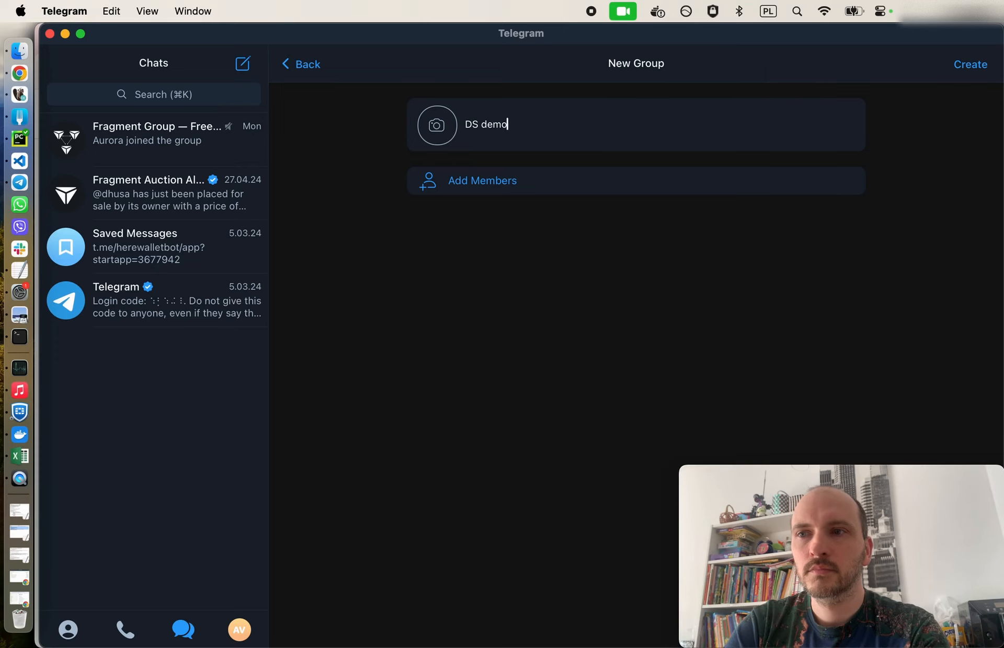
click(970, 66)
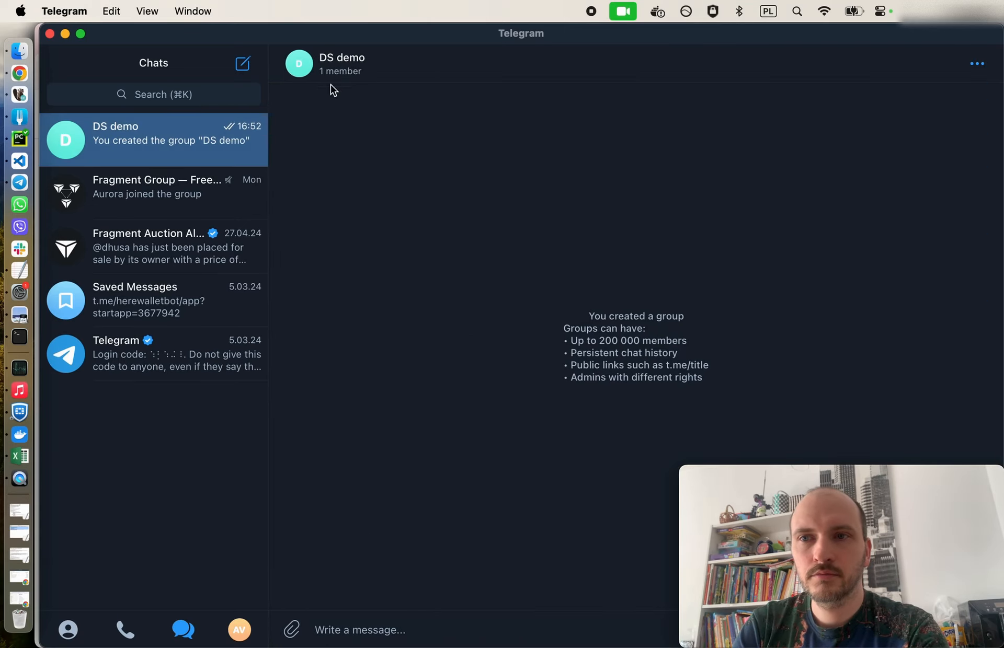
click(977, 66)
click(887, 82)
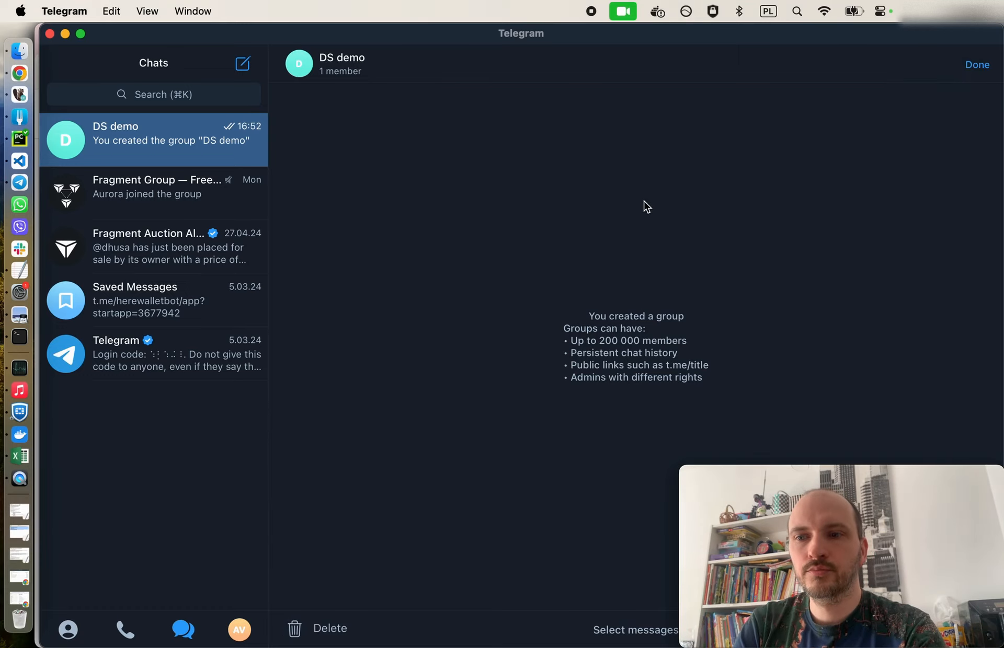
click(975, 67)
Examine the DS demo group's info, its extra actions and its group type settings.
click(815, 58)
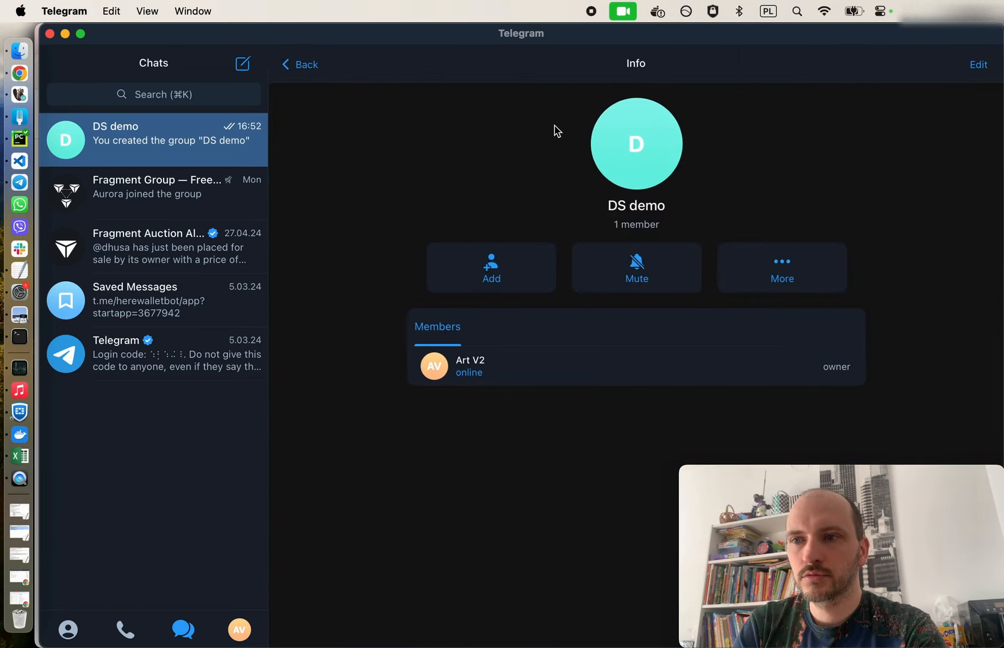
click(795, 278)
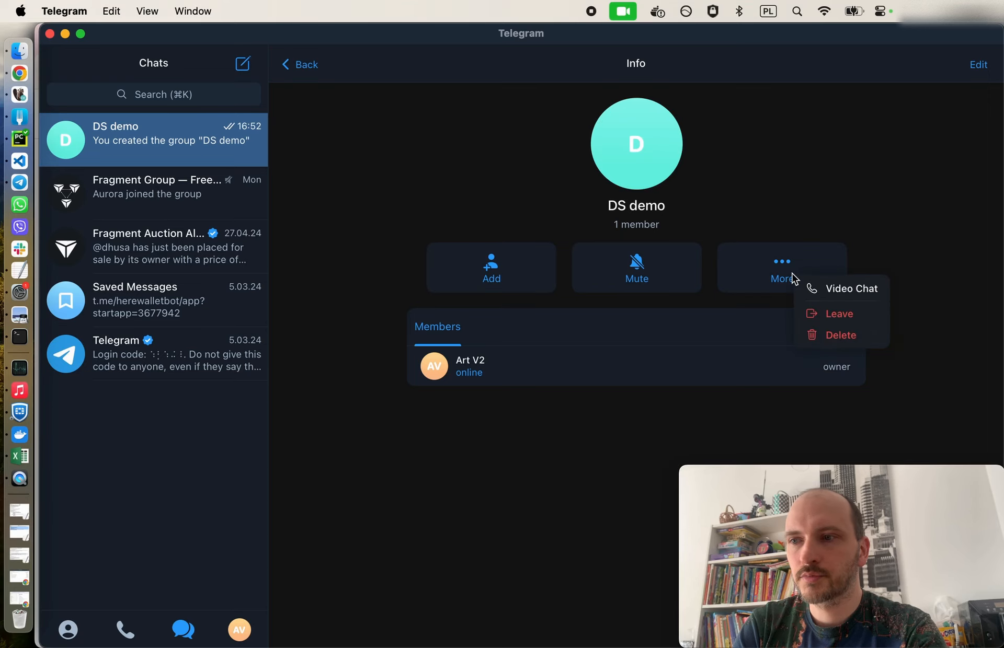
click(973, 65)
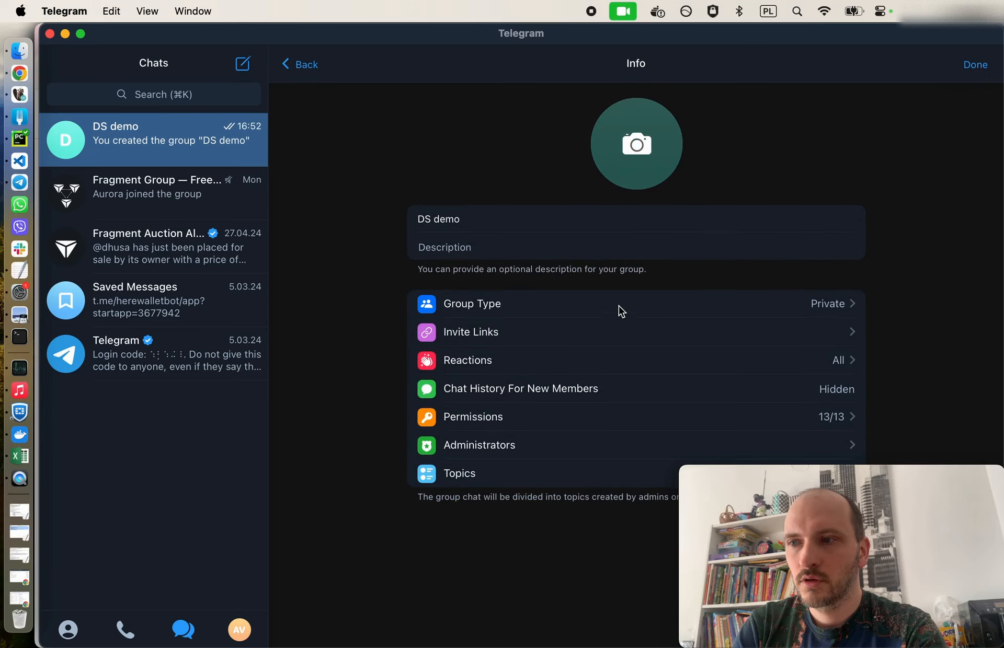
click(516, 305)
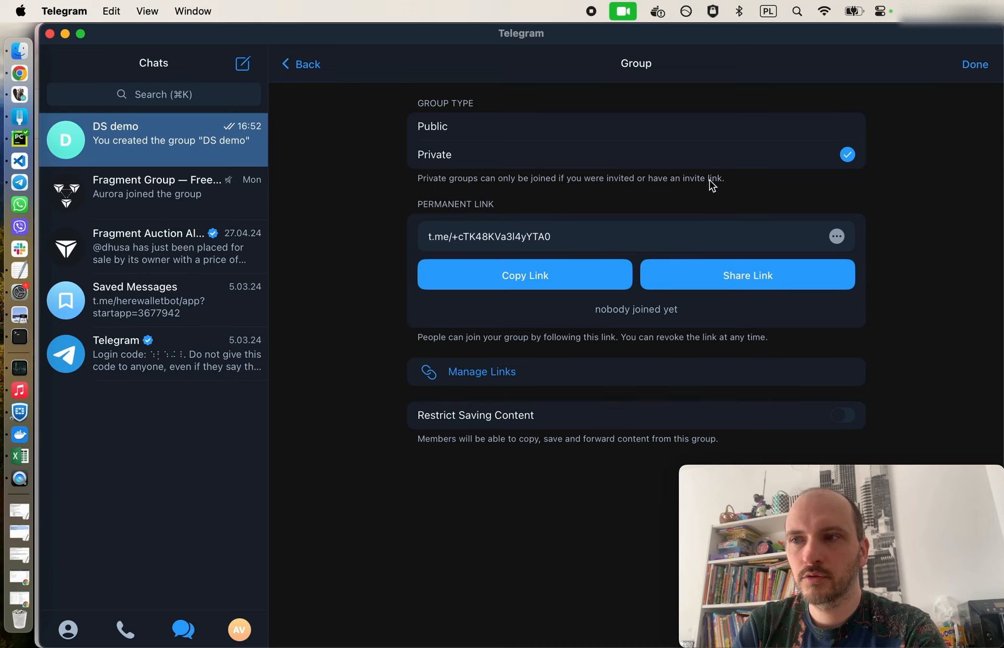
click(310, 66)
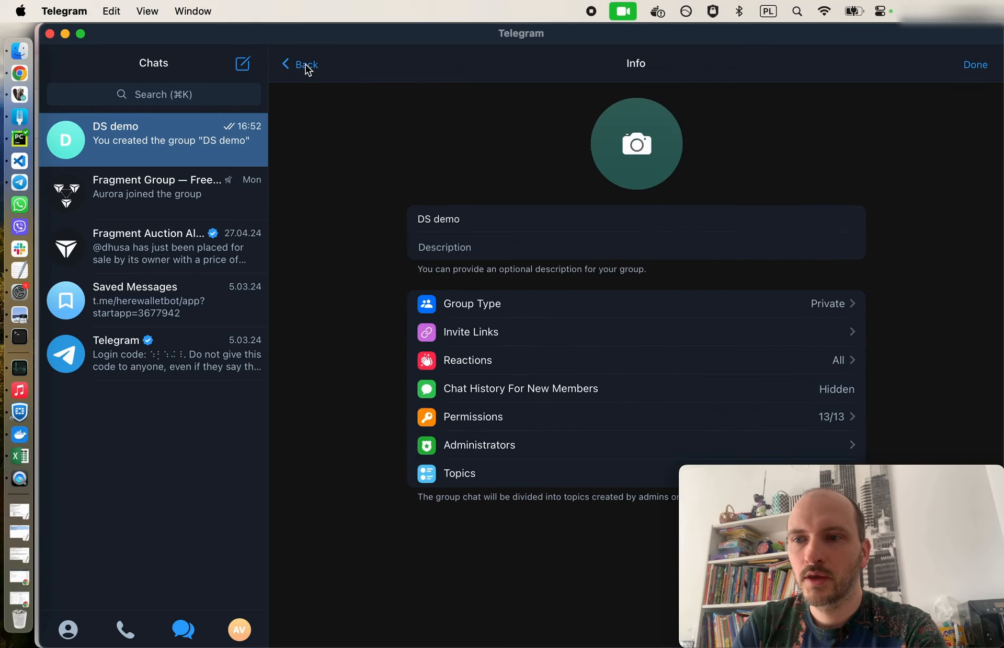
click(306, 64)
Turn on Topics in the DS demo group's settings and check the group settings again.
click(787, 61)
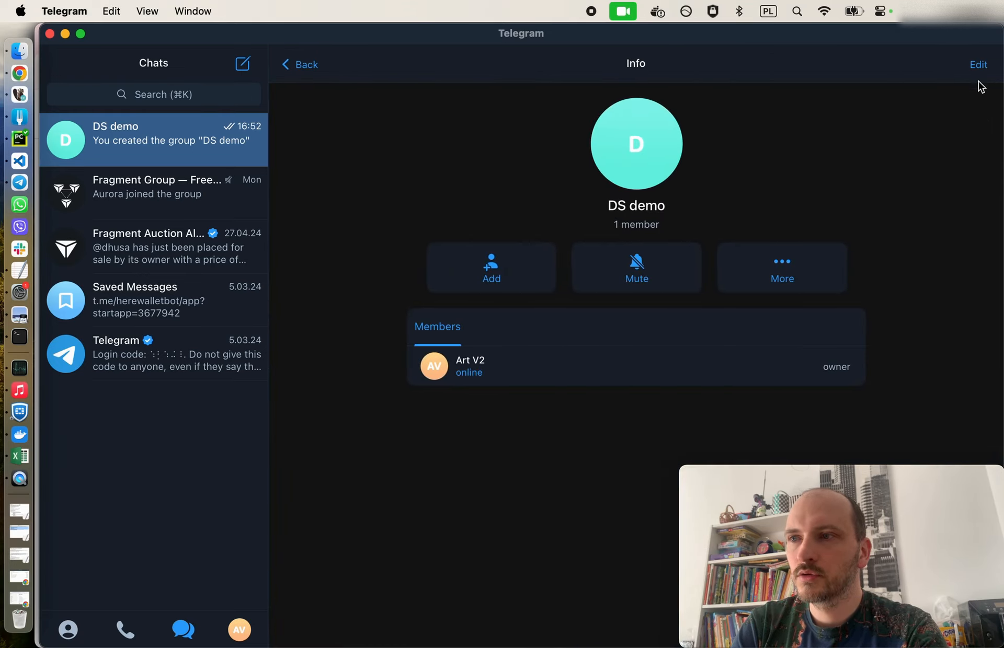
click(976, 63)
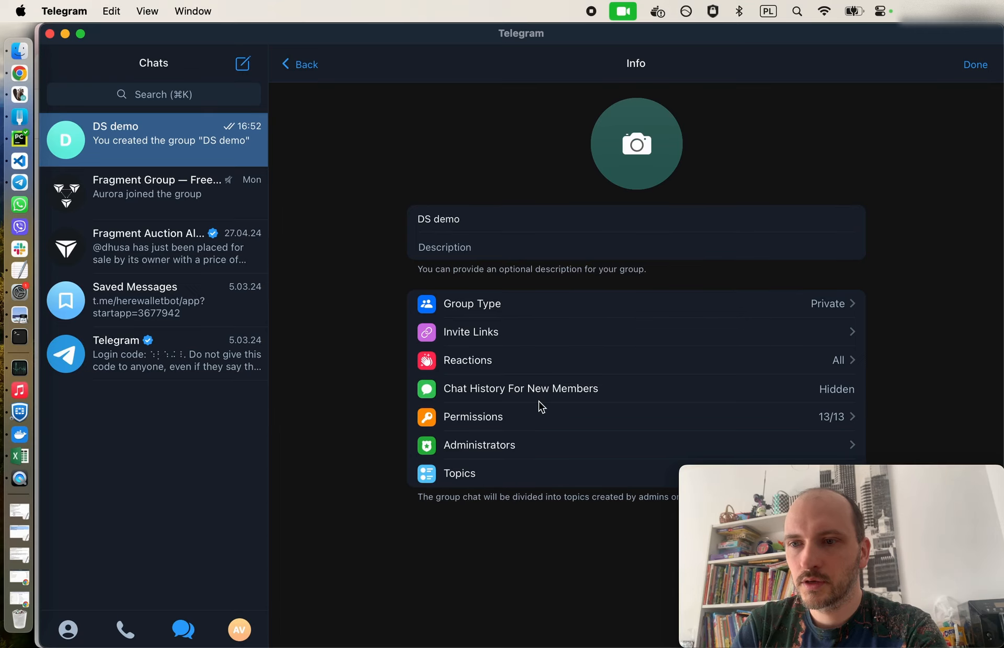
drag(767, 476, 768, 514)
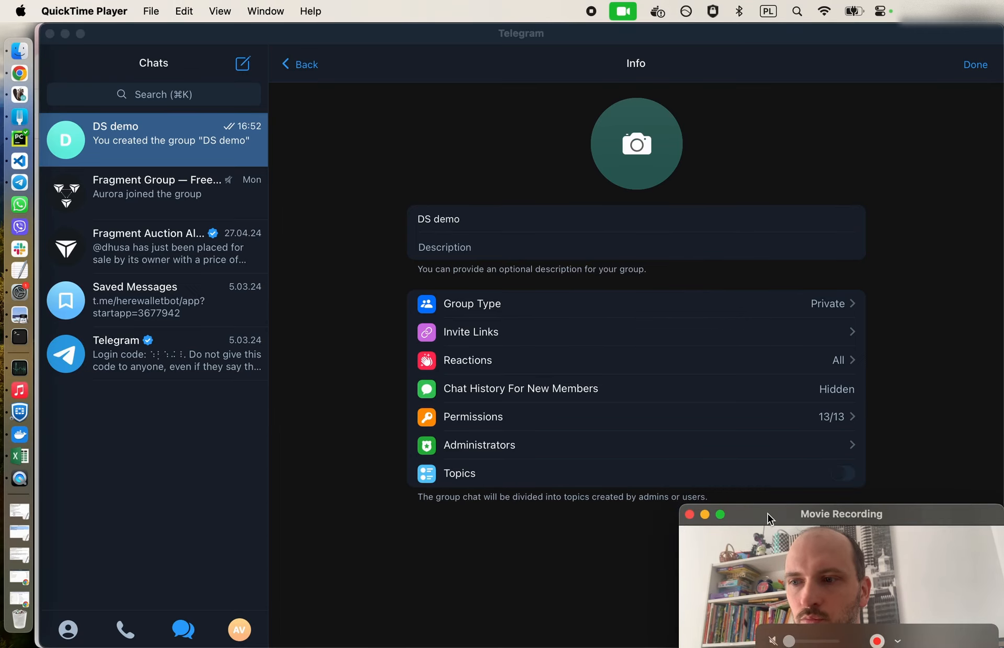
click(835, 477)
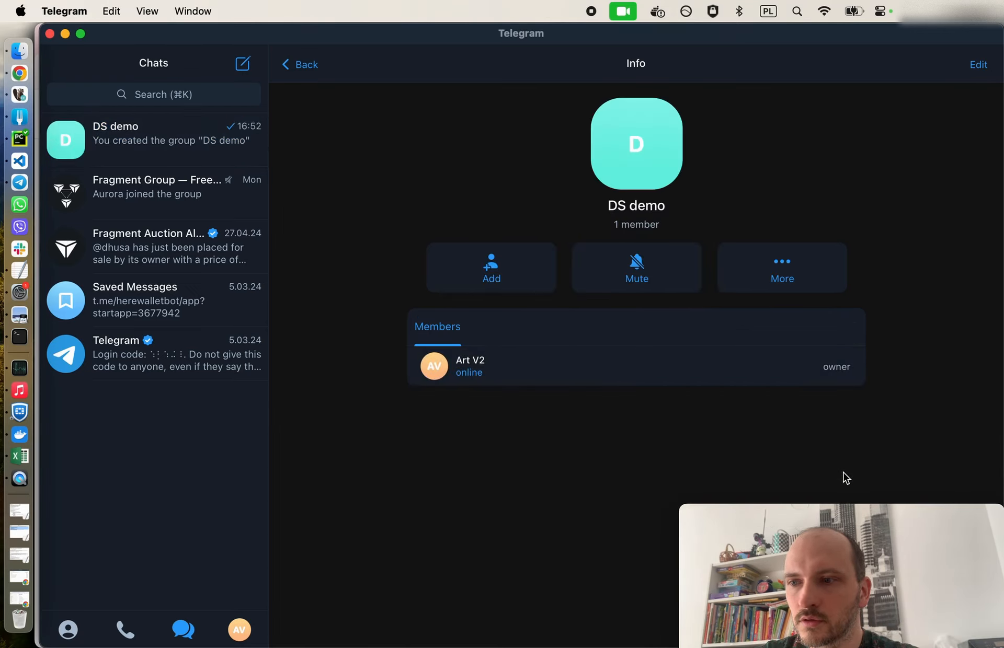
click(979, 64)
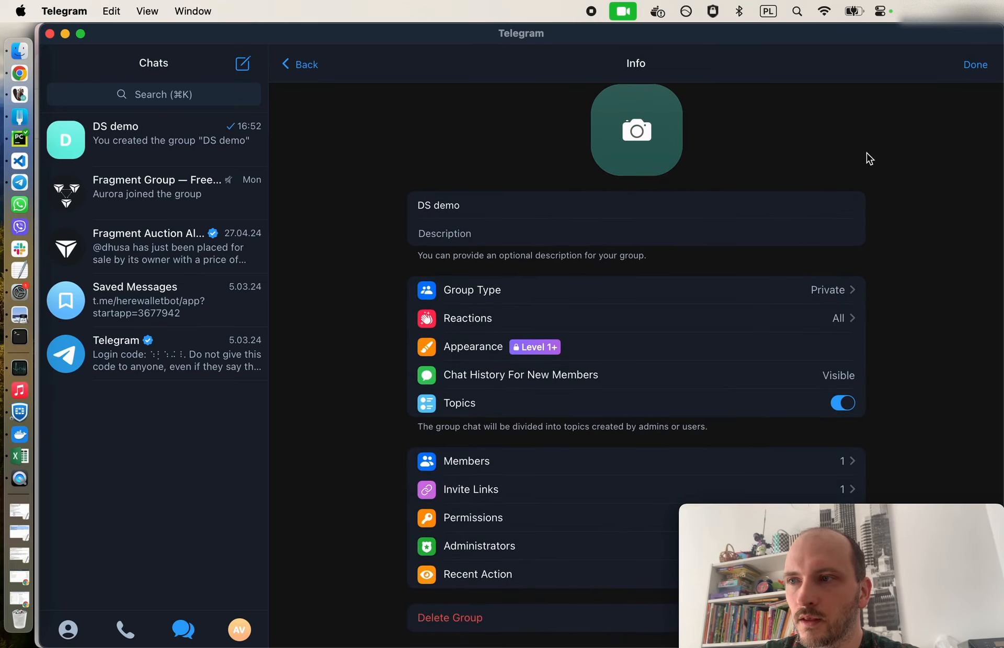
click(976, 65)
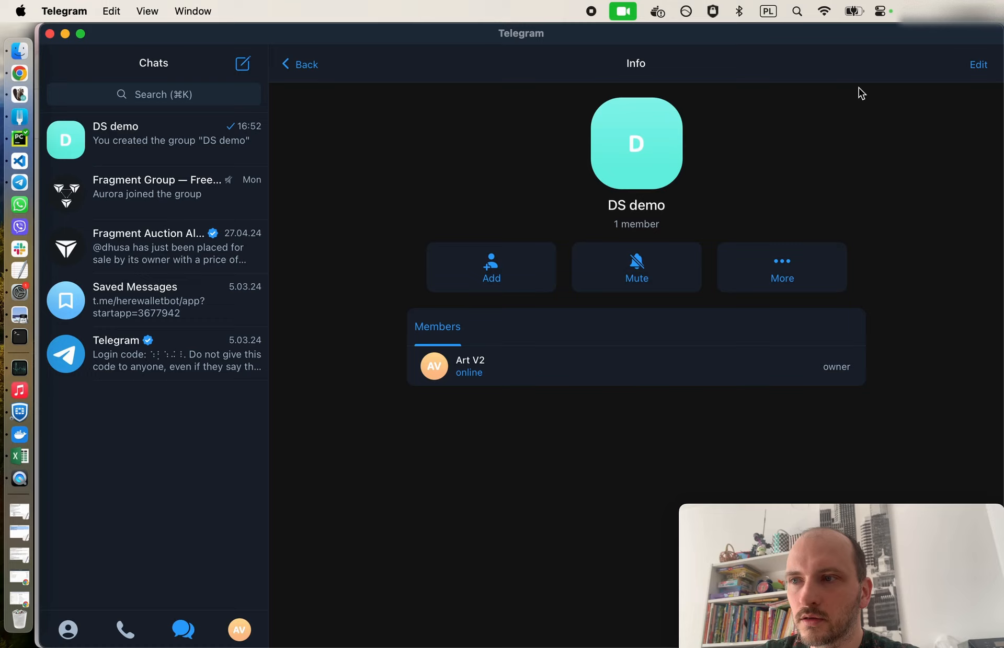
Go back to the chat list and open the General topic of the DS demo group.
click(304, 65)
click(178, 134)
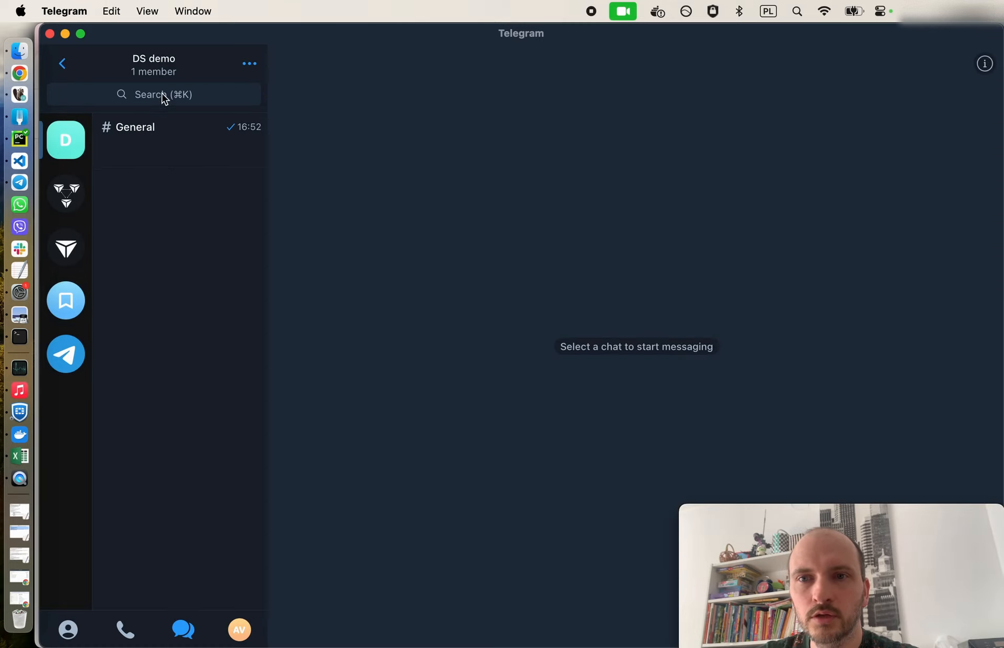
click(744, 512)
drag(744, 512, 744, 473)
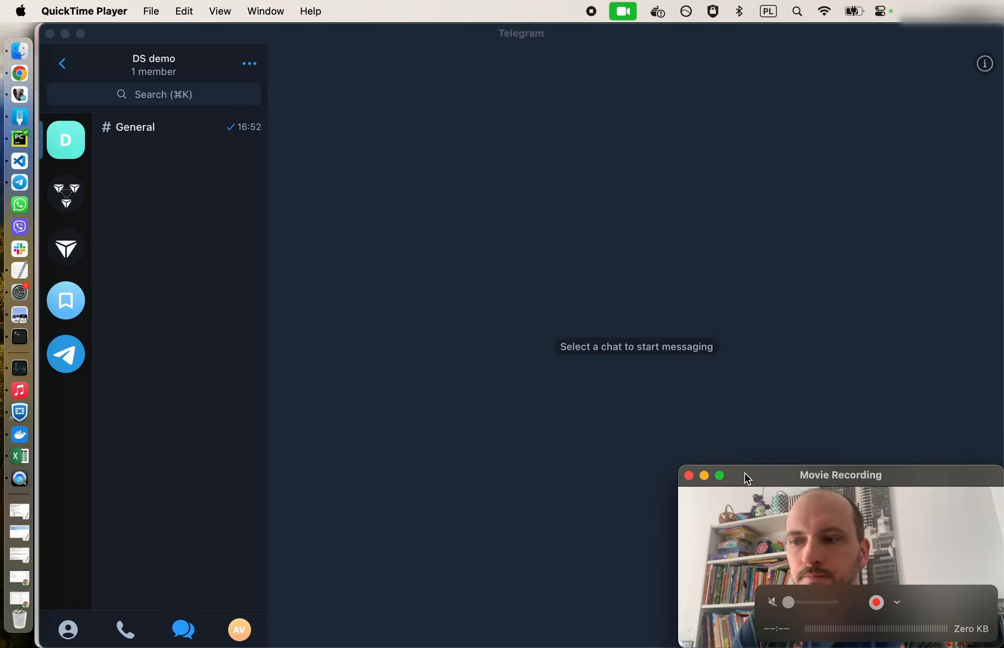
click(141, 126)
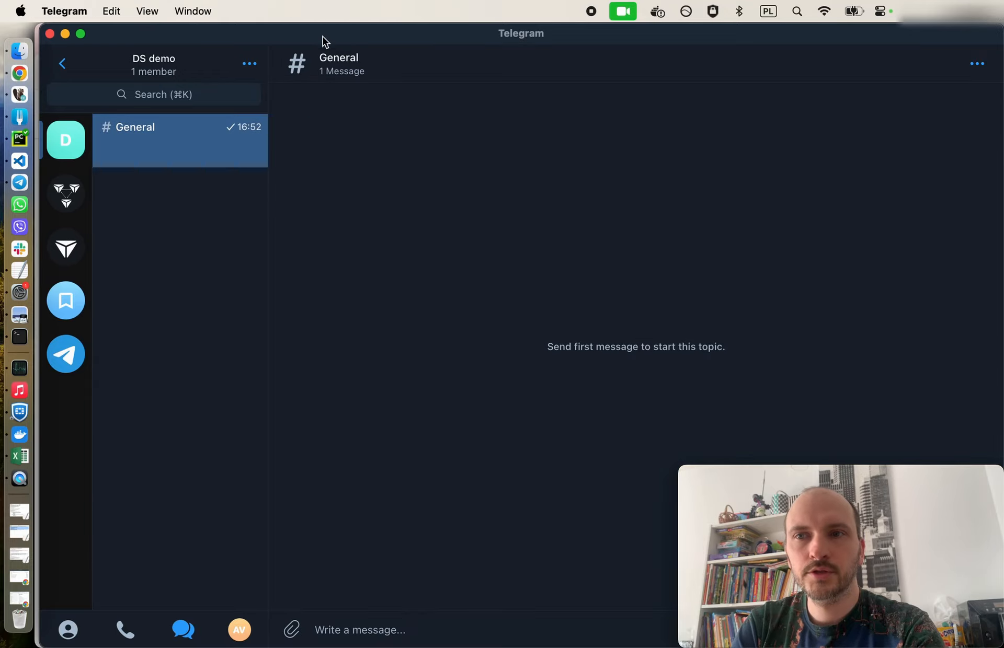
Send the messages "sdfsdf" and "message" in the General topic.
click(337, 632)
text(sdfsdf)
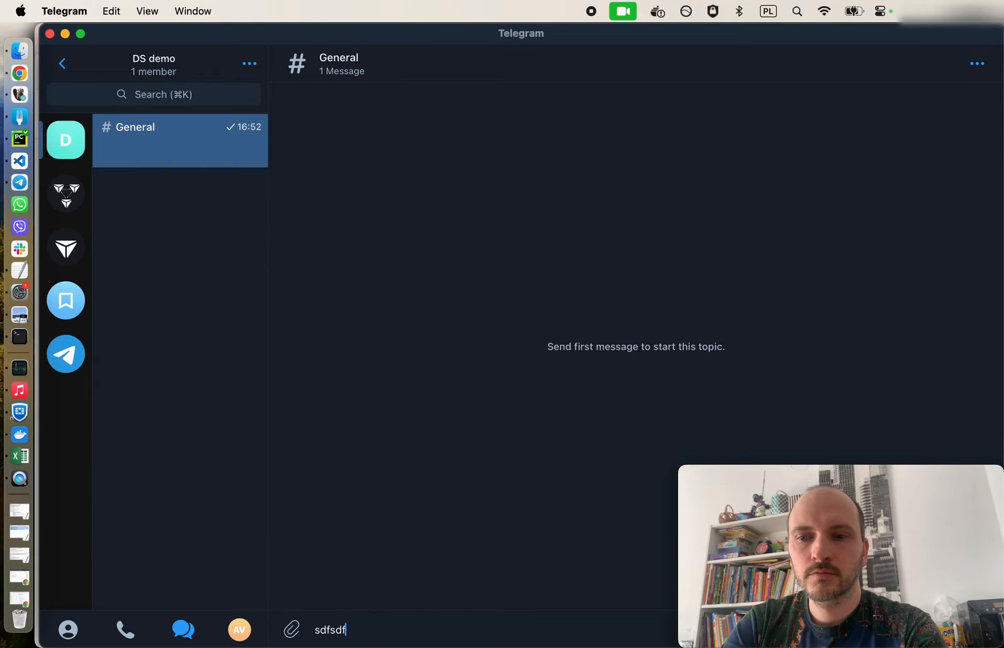
key(Return)
text(asdsdf)
key(super+a)
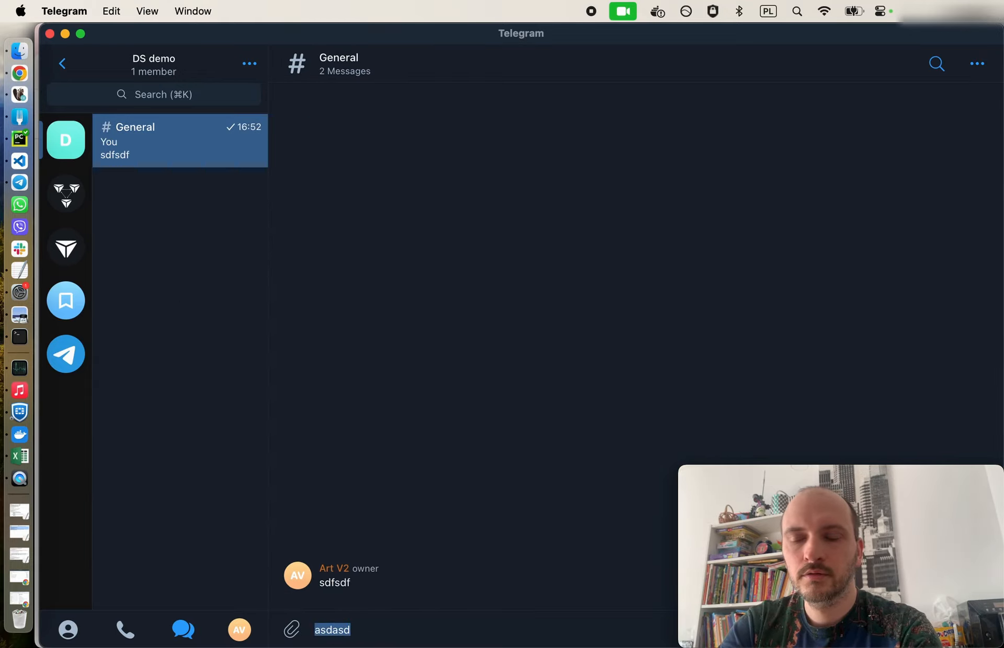
text(message)
key(Return)
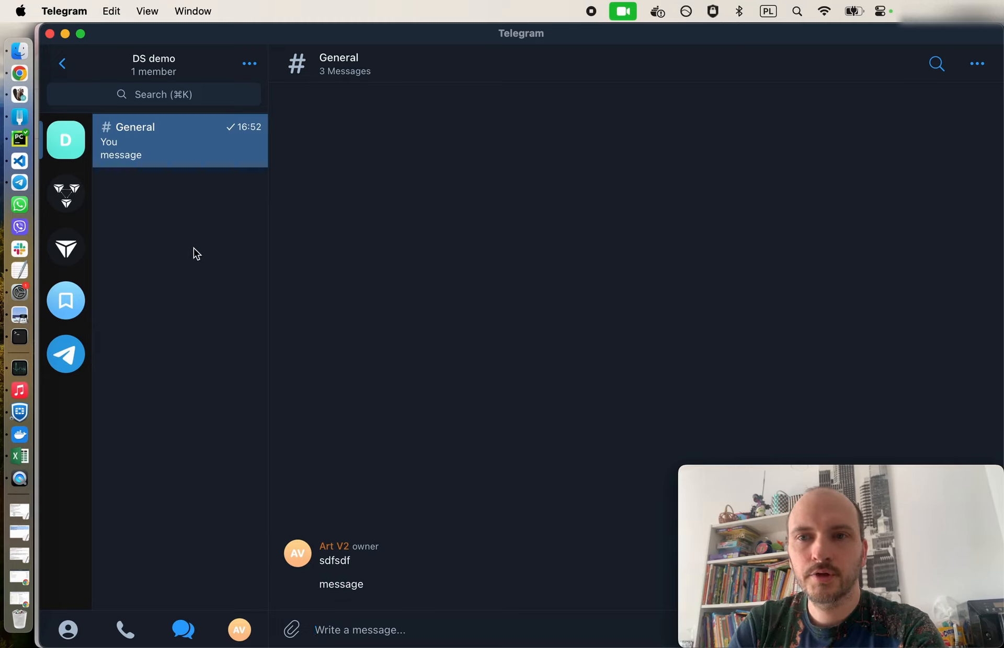
Create a new topic named "coding stuff" in the DS demo group.
click(249, 63)
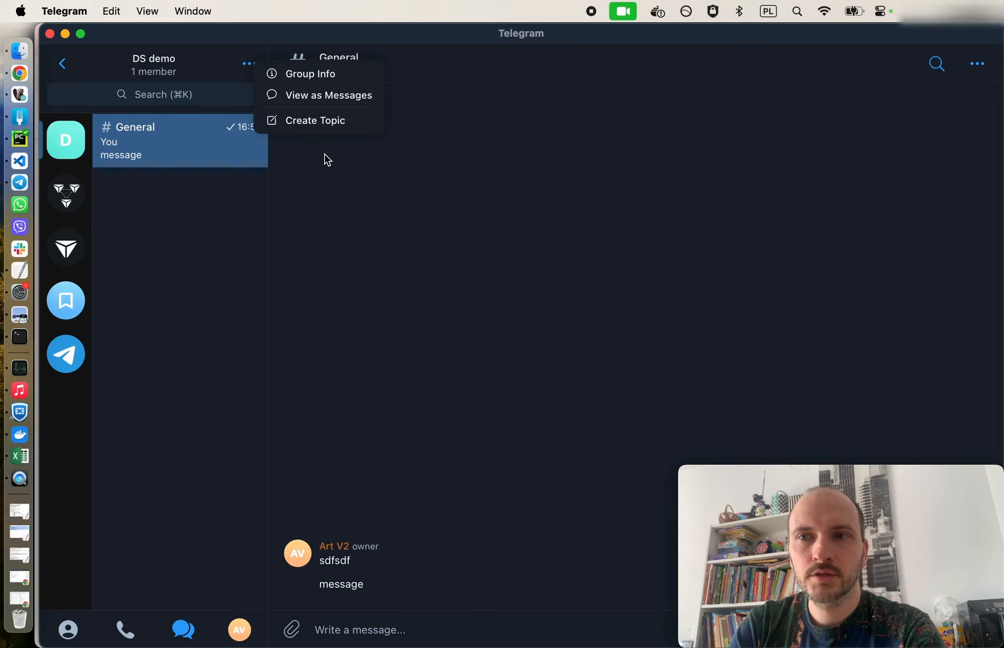
click(327, 121)
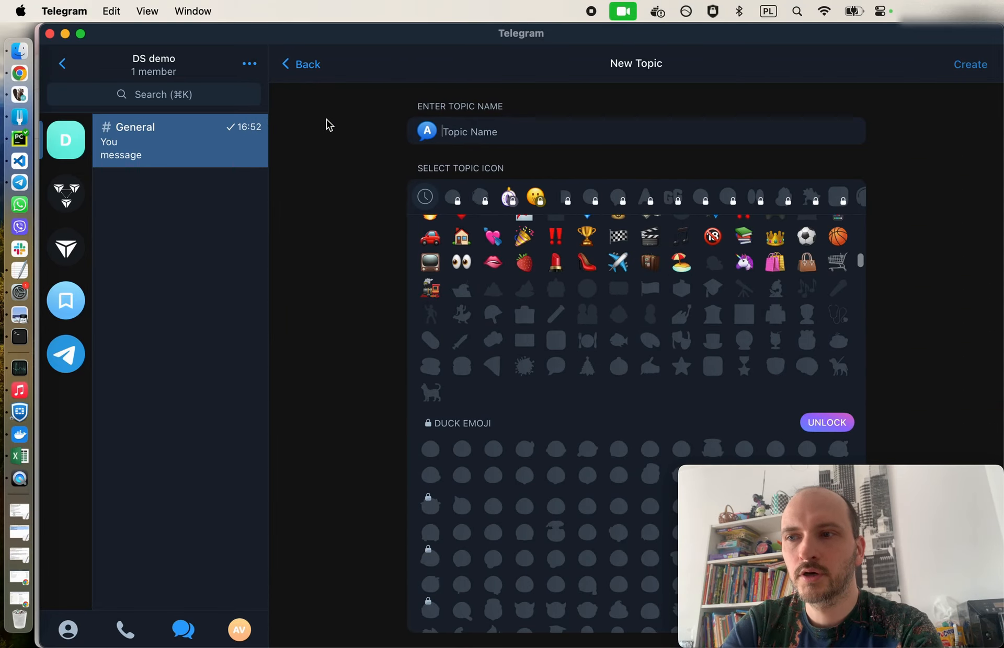
text(coding_s)
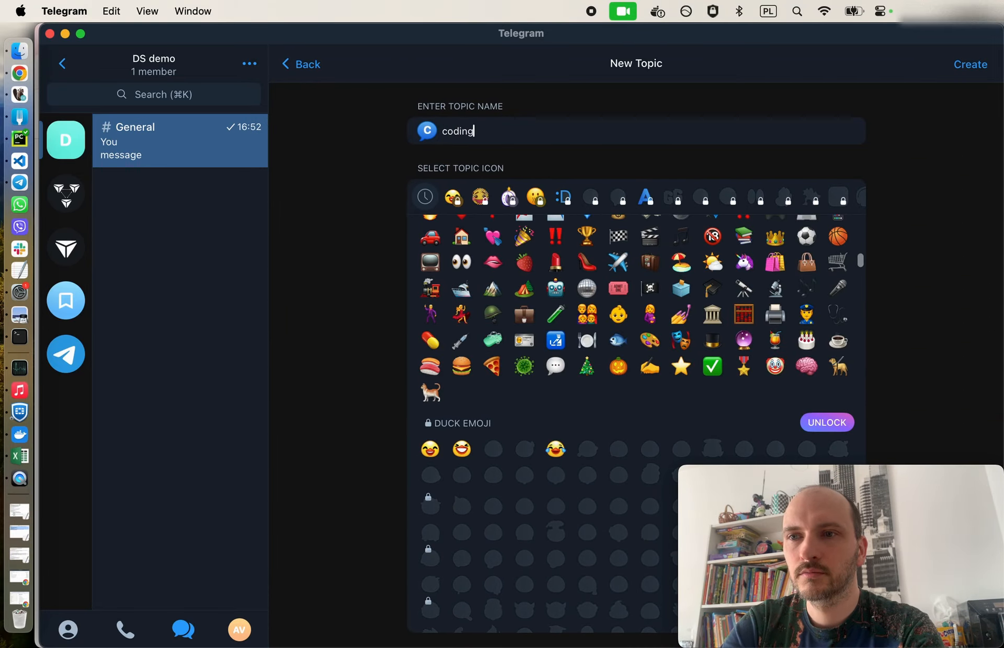
key(BackSpace)
key(BackSpace)
text(stuff)
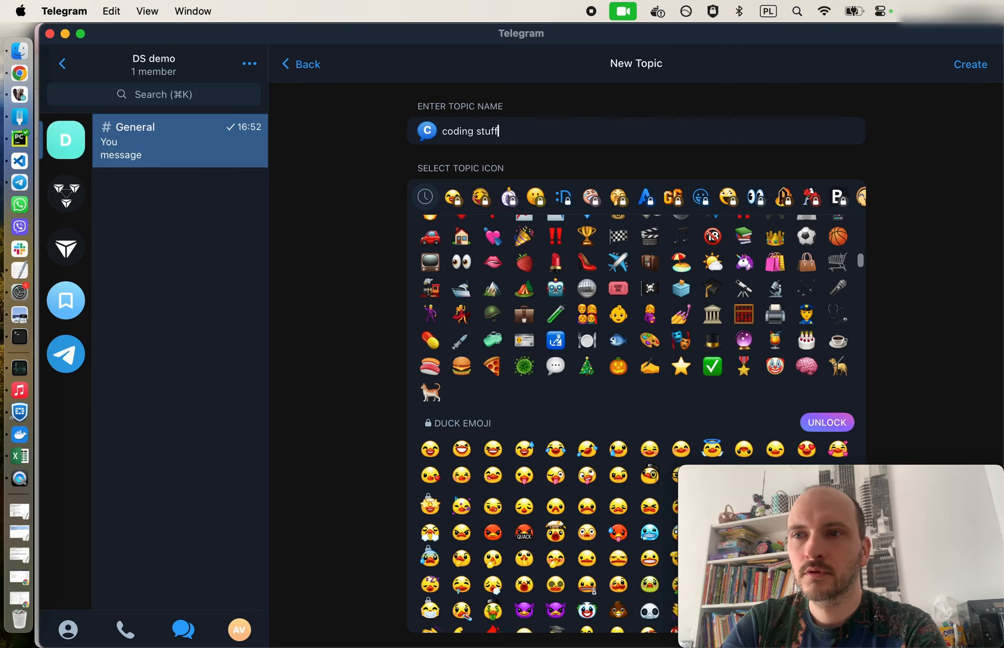
key(Return)
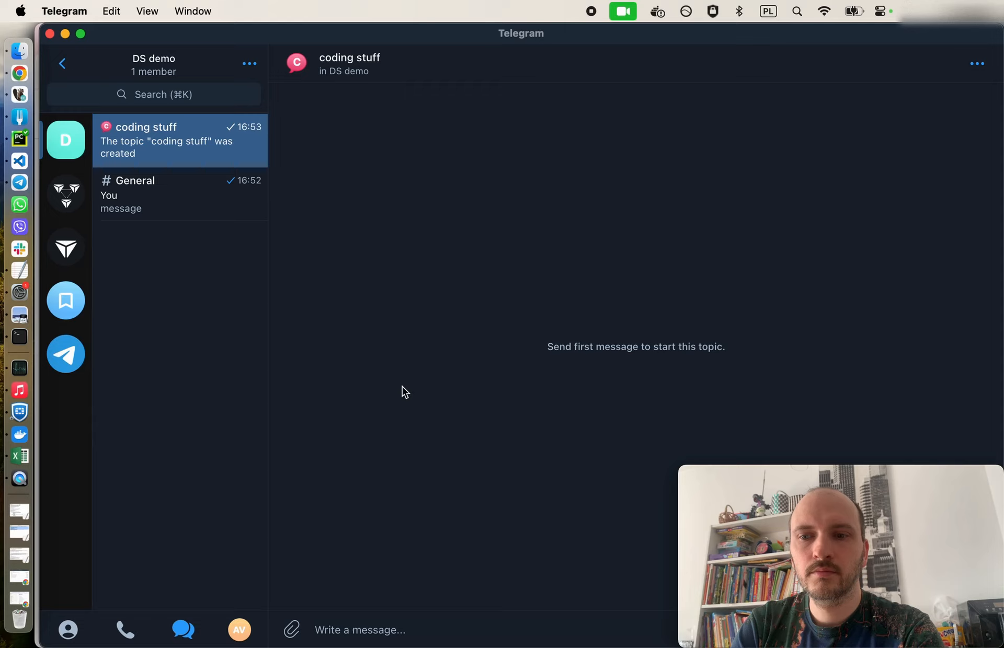
Send the messages "123" and "Please review this PR" in the coding stuff topic.
click(212, 199)
click(200, 124)
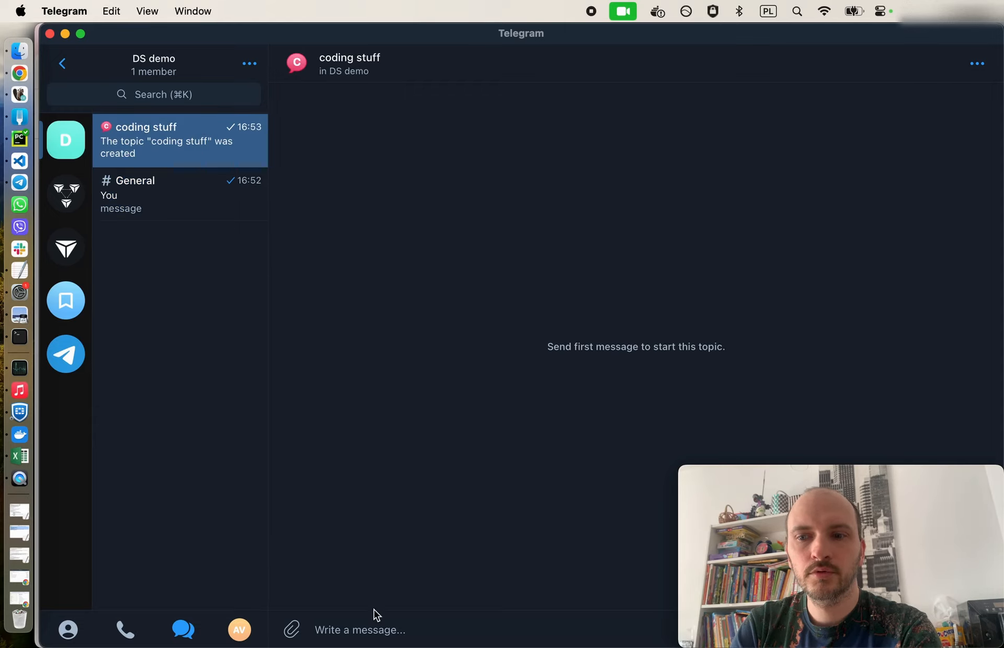
text(123)
key(Return)
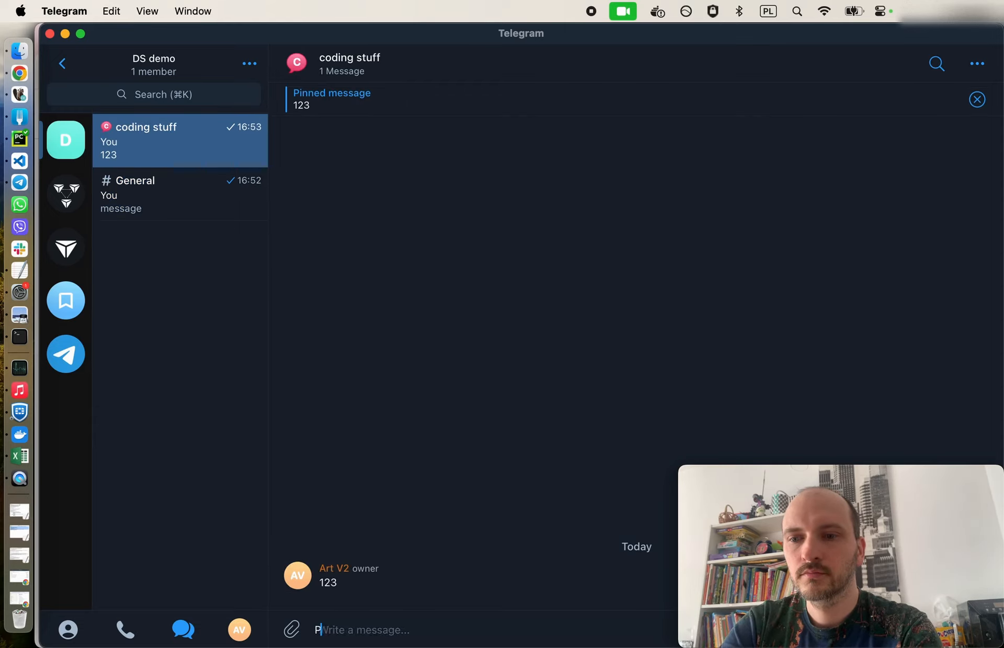
text(Please review this P)
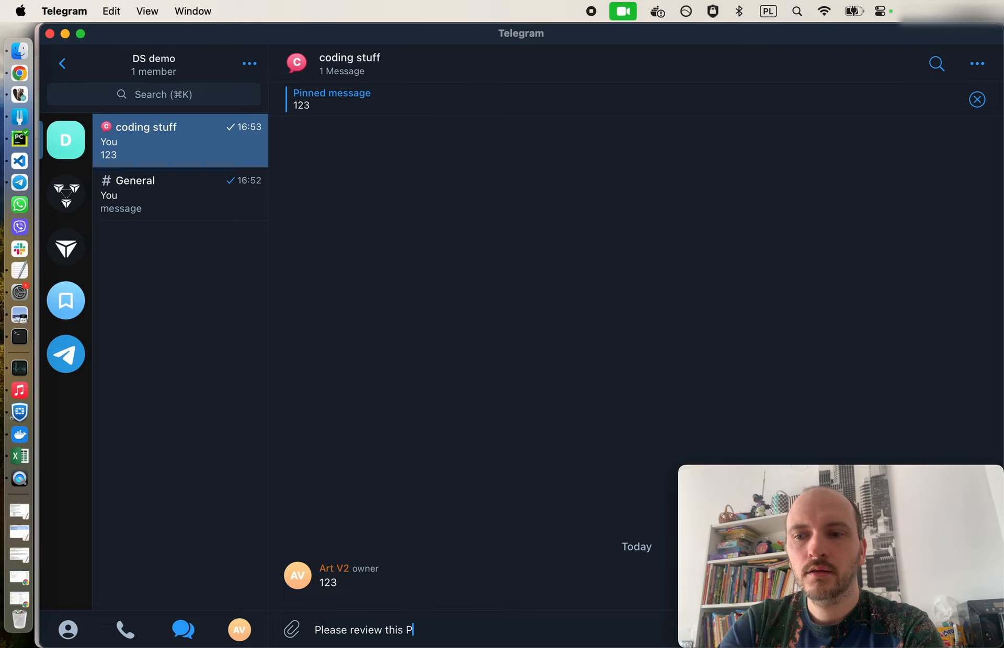
text(R)
key(Return)
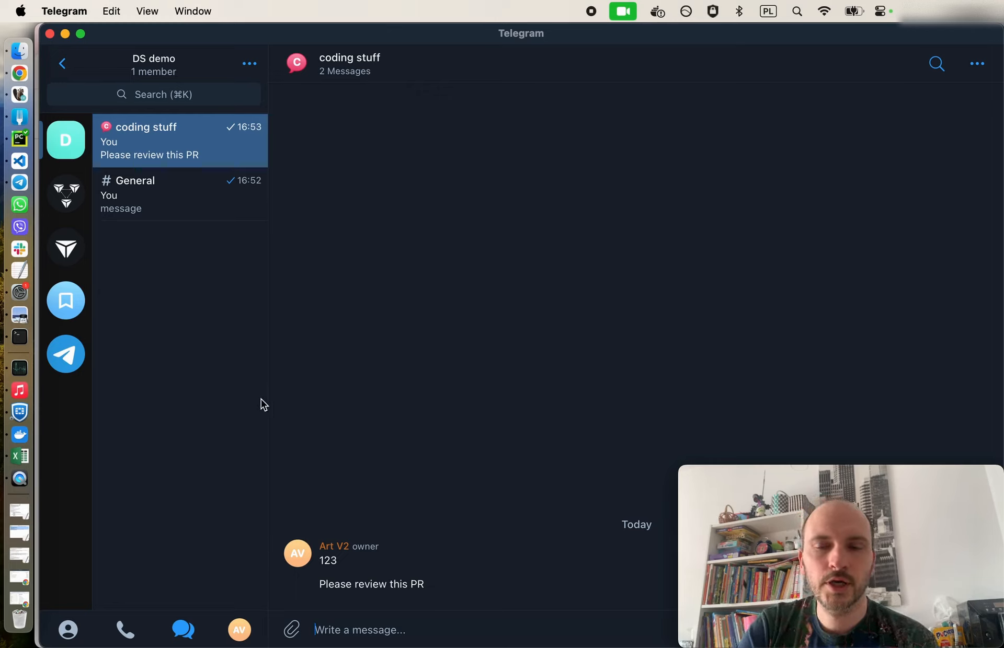
Switch to Google Calendar in Chrome and start a new event on Thursday, May 16, 6:00pm to 7:00pm, in the full editor.
click(27, 71)
scroll(484, 292, down, 5)
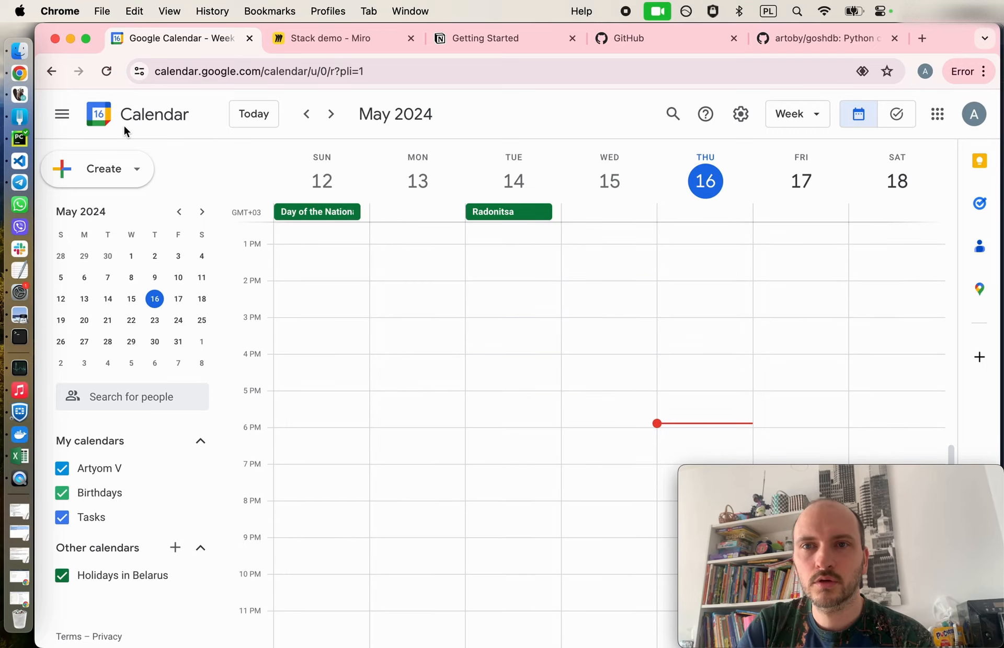
click(679, 433)
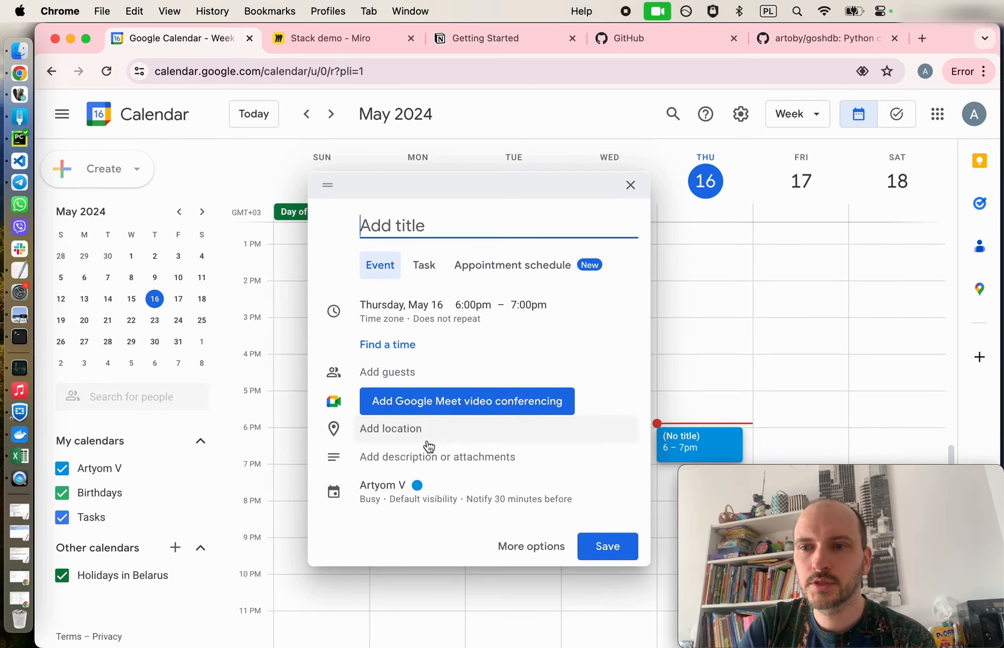
click(510, 546)
Title the new calendar event "Team meeting".
text(R)
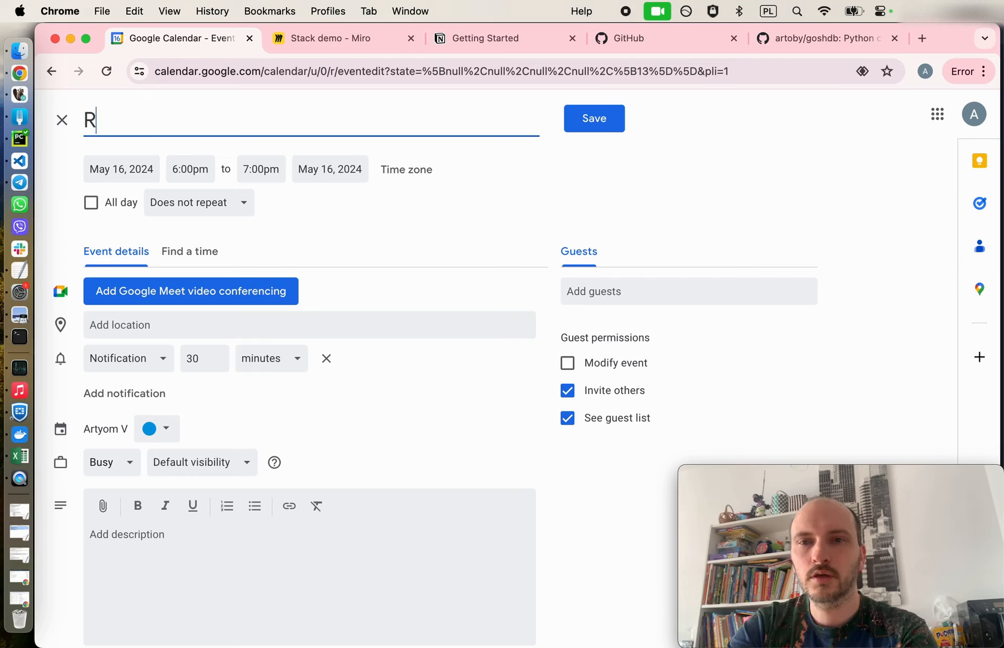
key(BackSpace)
text(Rw)
key(BackSpace)
key(BackSpace)
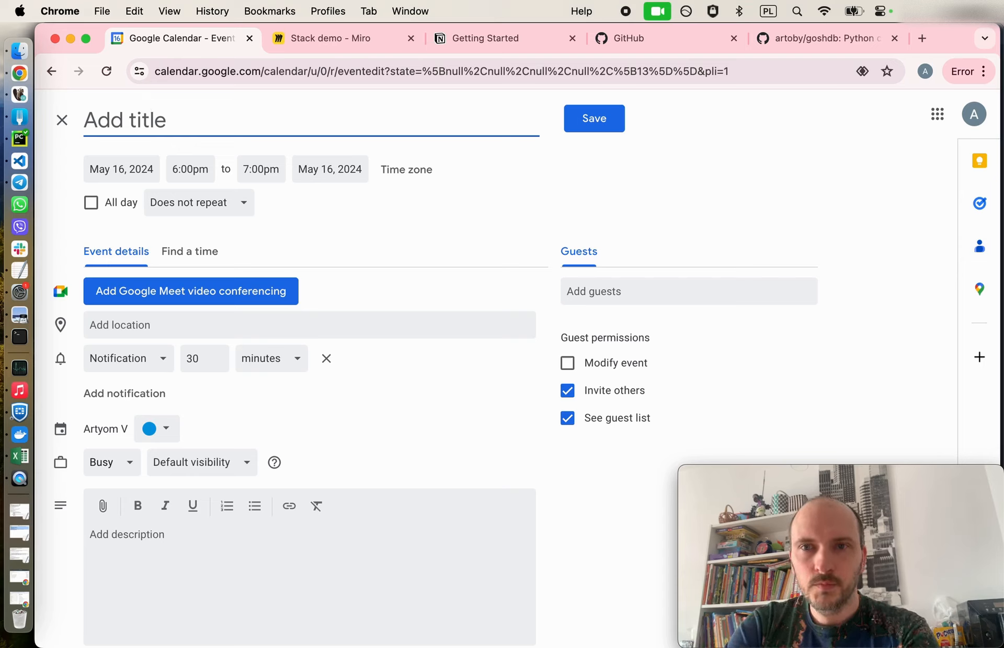
text(Team me)
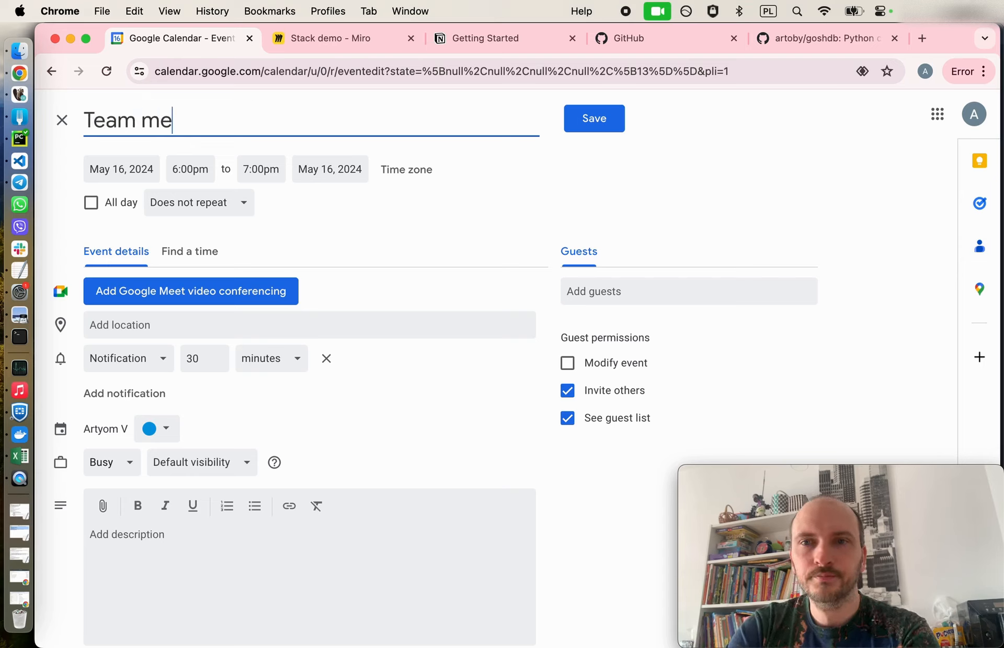
text(eting)
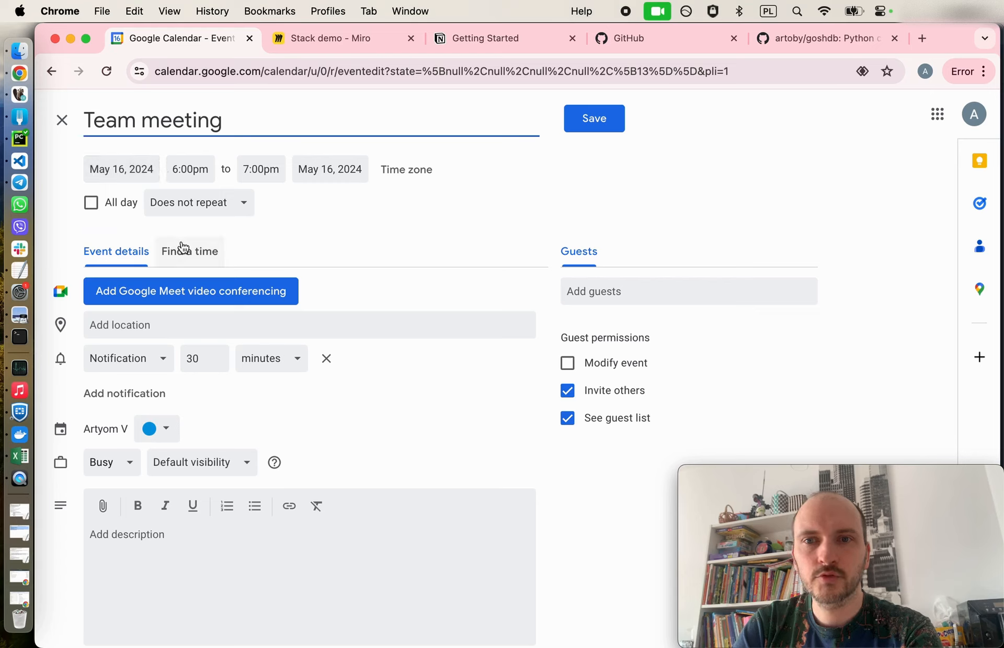
Set the Team meeting event to repeat weekly on Tuesday and Thursday with a custom recurrence.
click(184, 206)
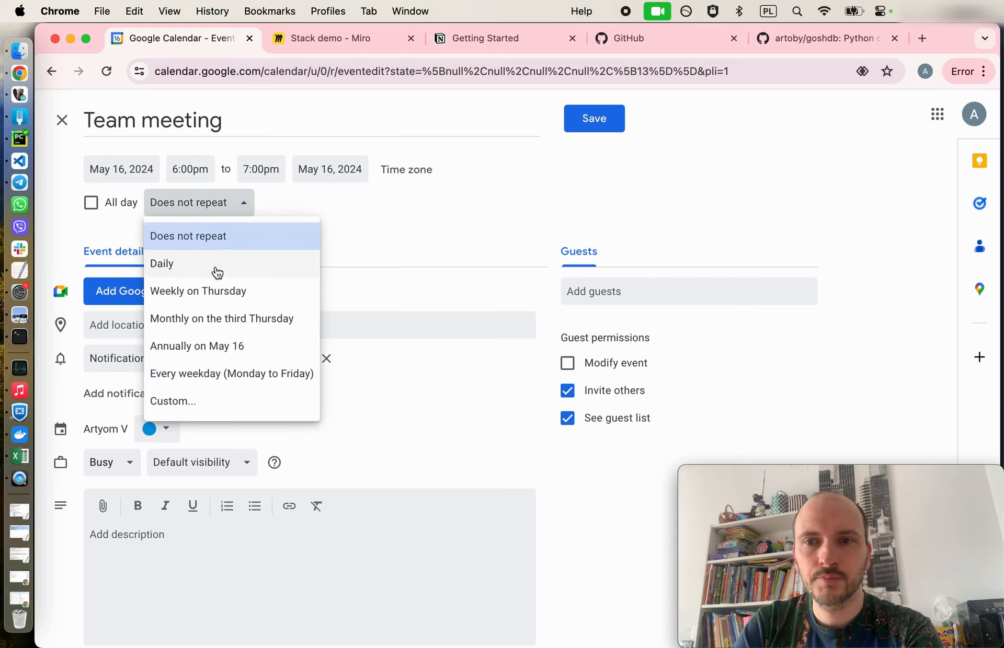
click(183, 292)
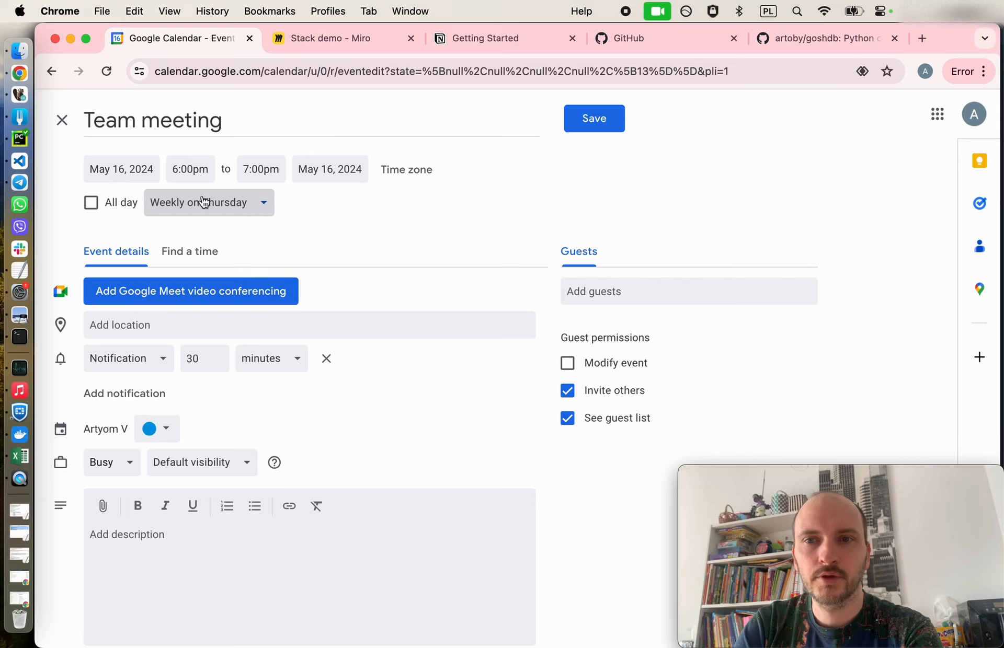
click(234, 215)
click(206, 409)
click(447, 342)
click(633, 509)
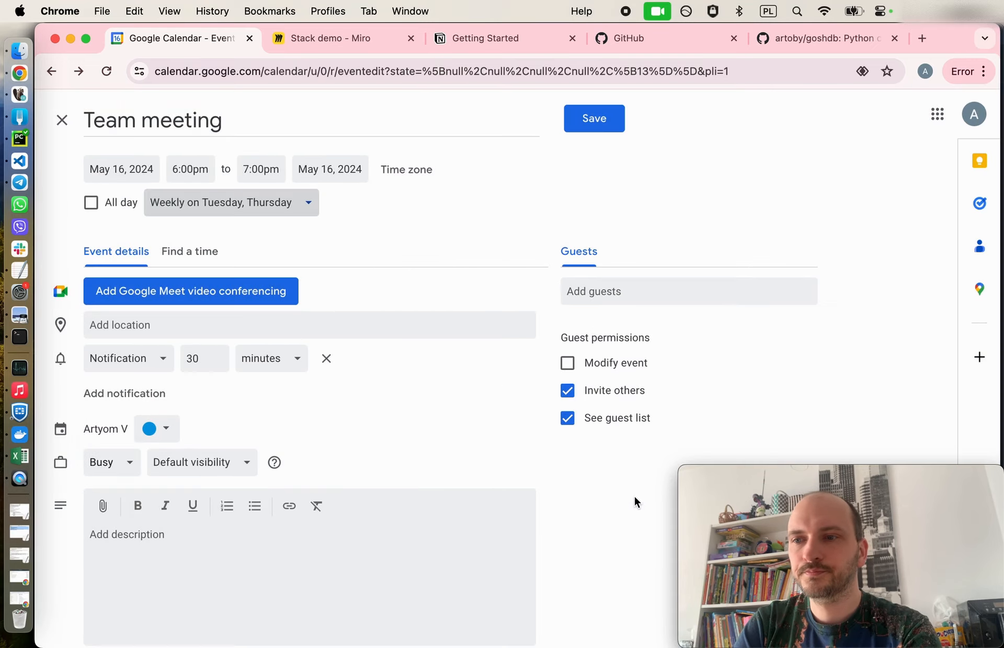
Add Google Meet video conferencing to the Team meeting event and save the event.
click(632, 283)
click(152, 295)
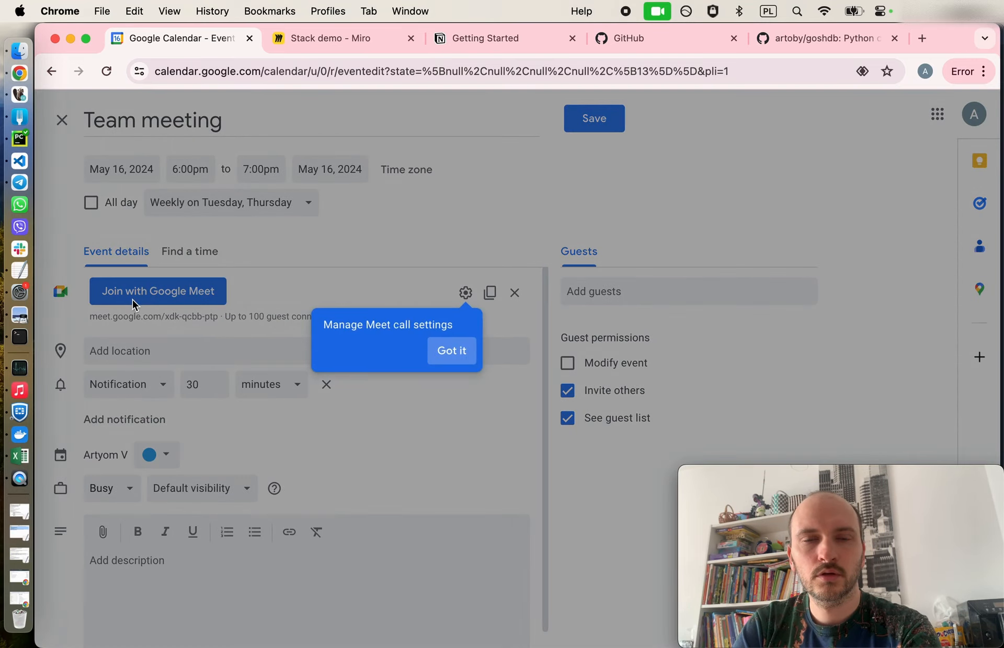
click(461, 358)
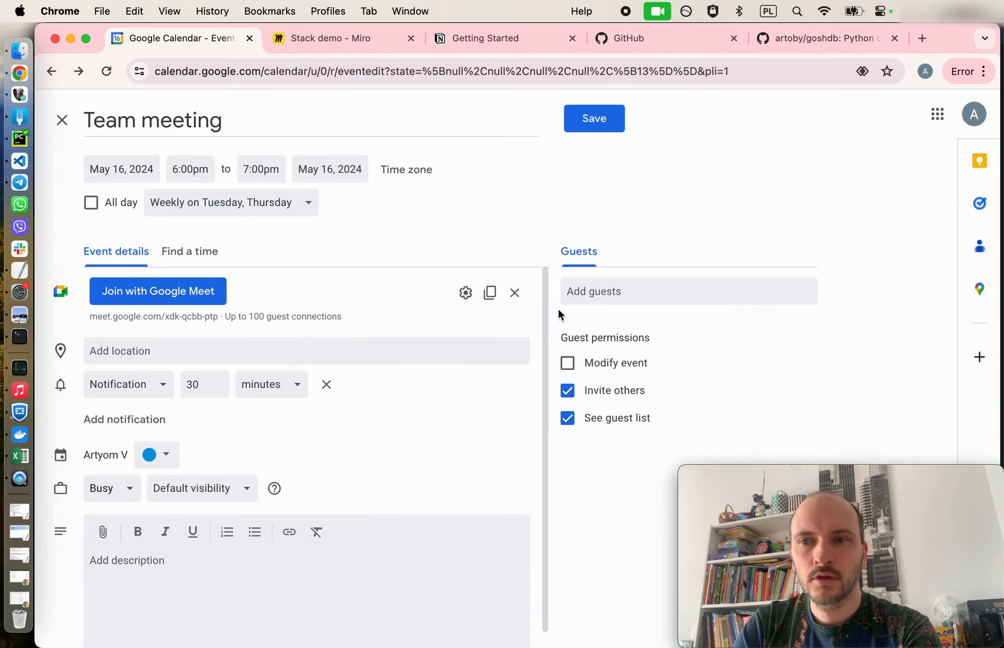
click(595, 118)
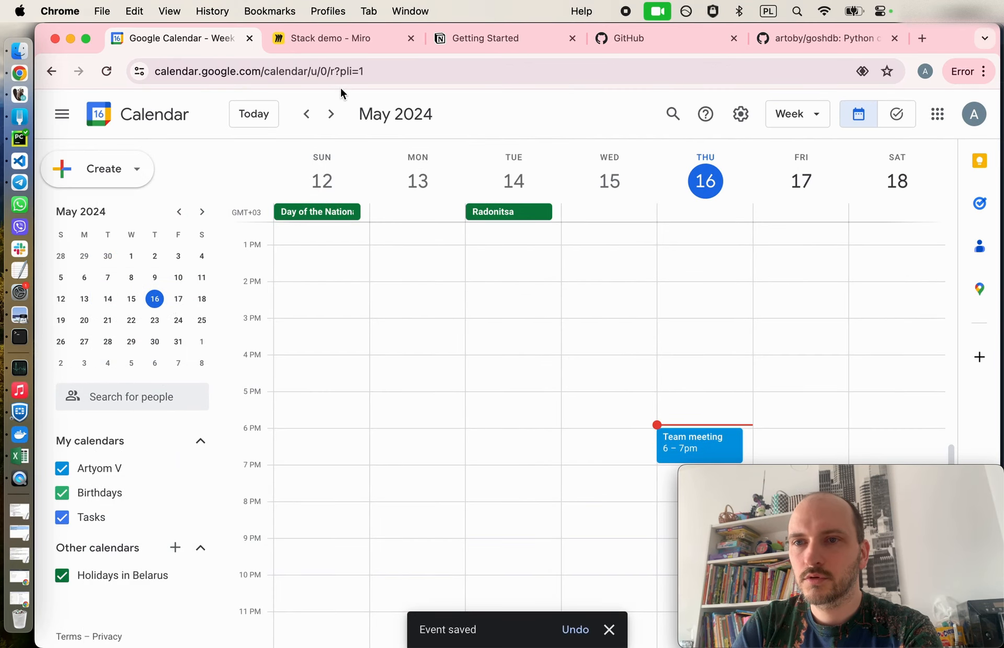
Check next week's schedule, then open Thursday, May 16's Team meeting in Google Meet and allow microphone and camera access.
click(331, 114)
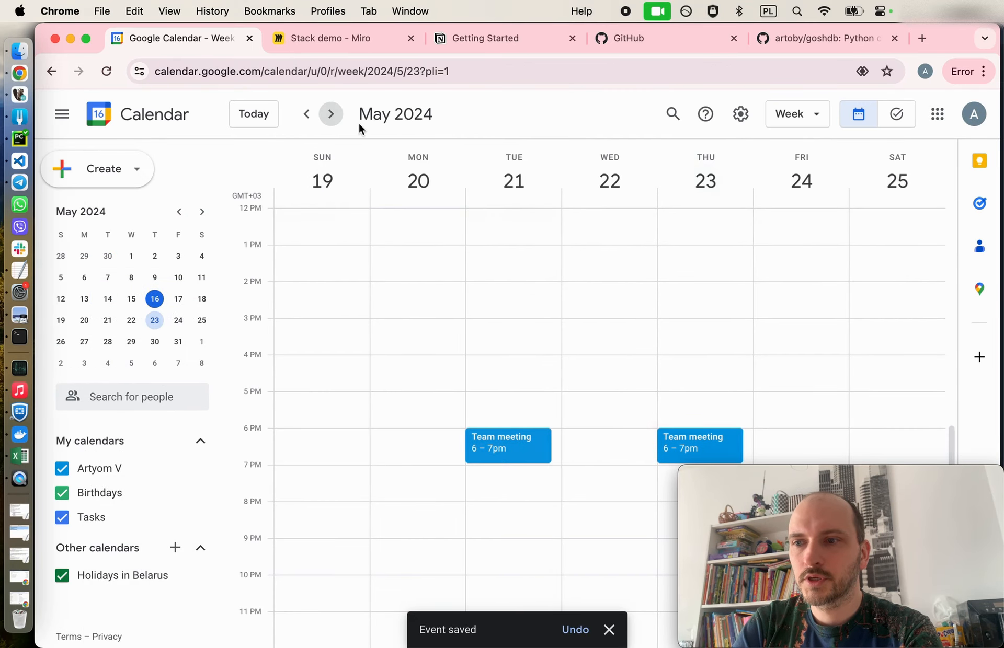
click(306, 114)
click(692, 442)
click(400, 394)
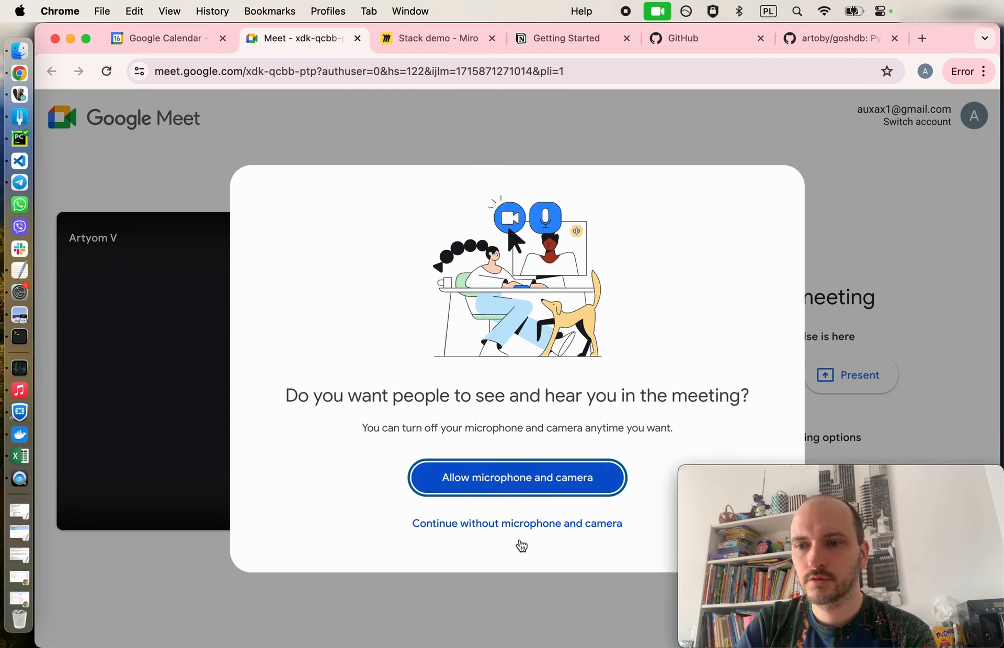
click(524, 481)
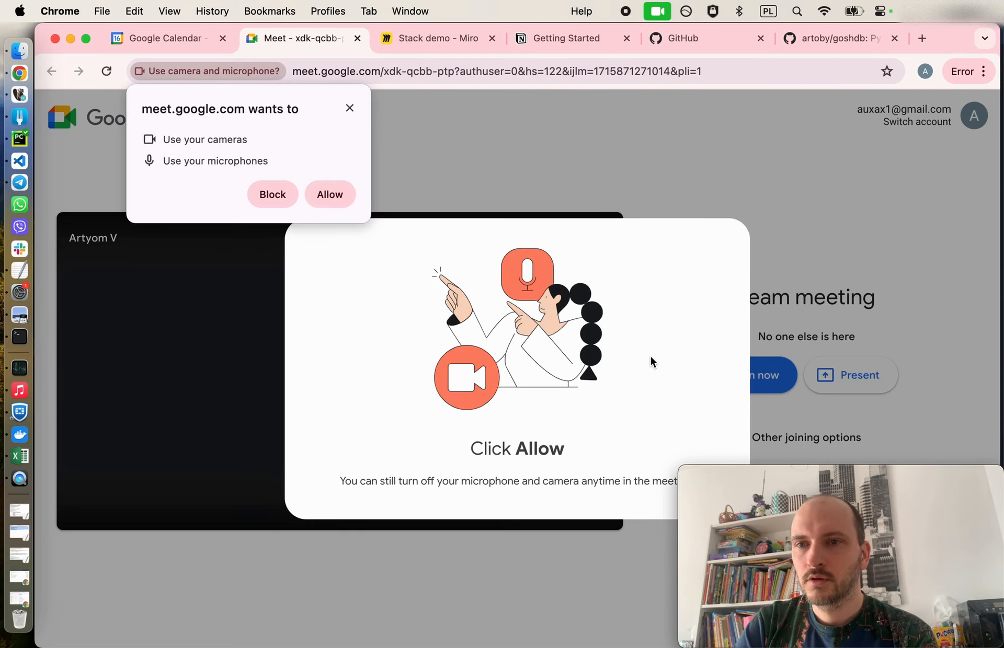
click(346, 196)
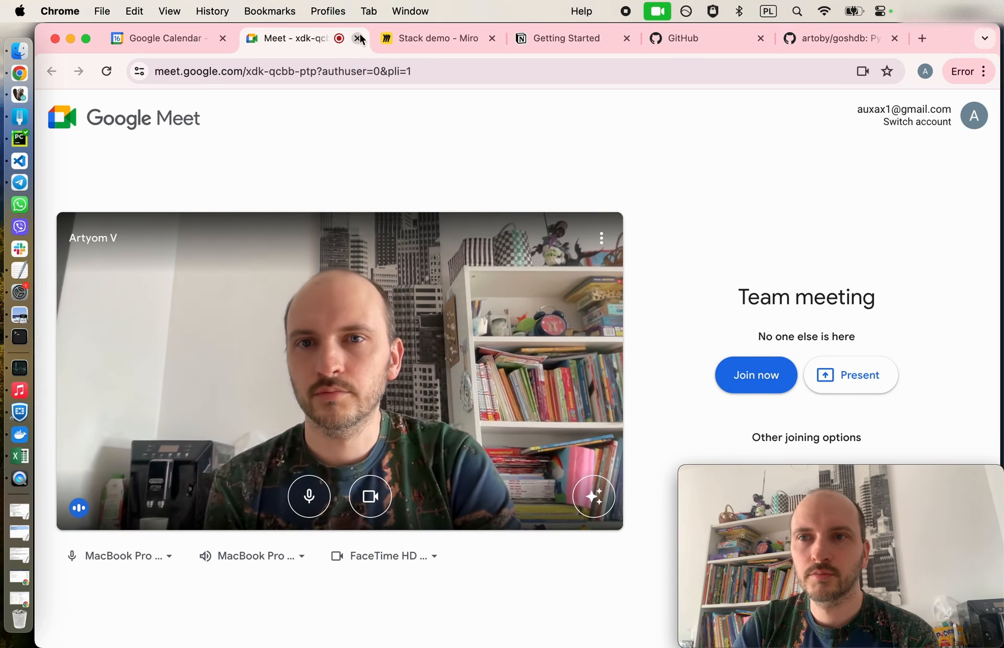
Join the Team meeting call and dismiss the Meet safety notice.
click(757, 375)
drag(789, 467, 880, 222)
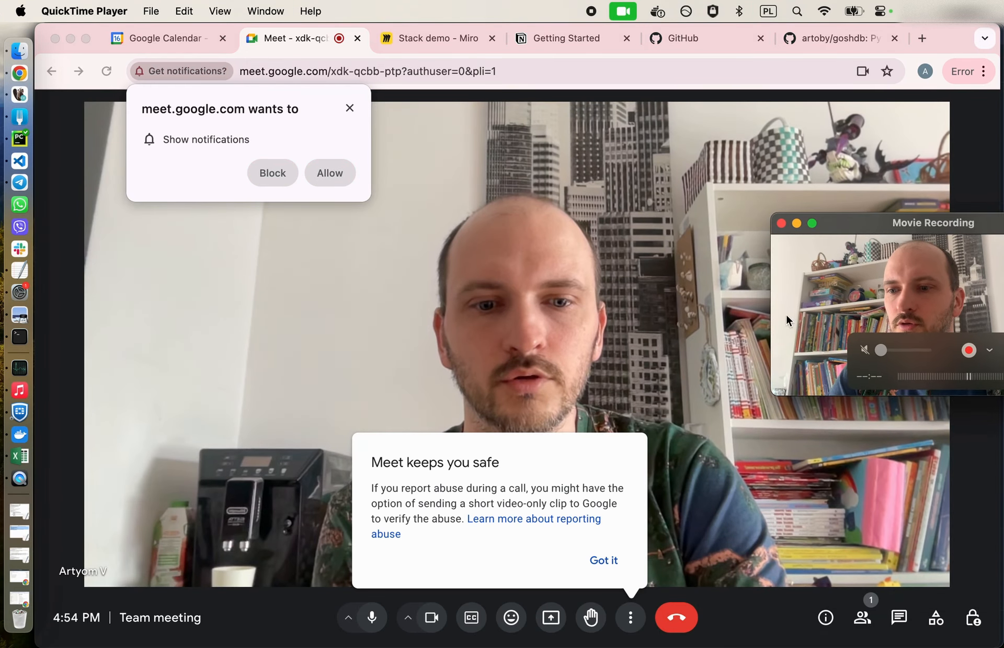
click(600, 559)
click(602, 560)
Put the Meet call into a picture-in-picture window and allow Meet to show notifications.
click(630, 618)
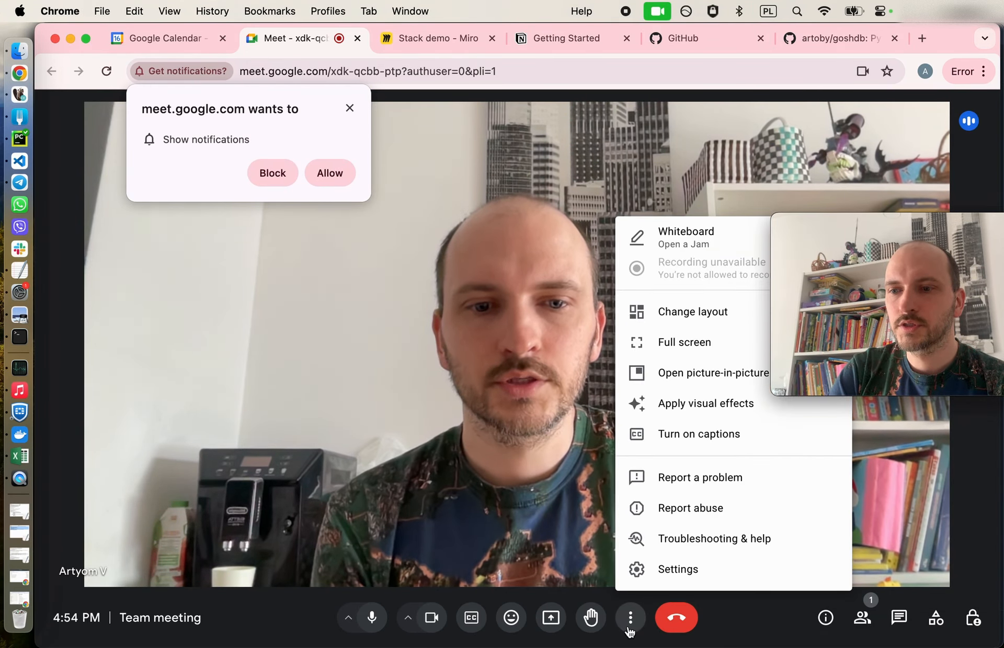
click(685, 373)
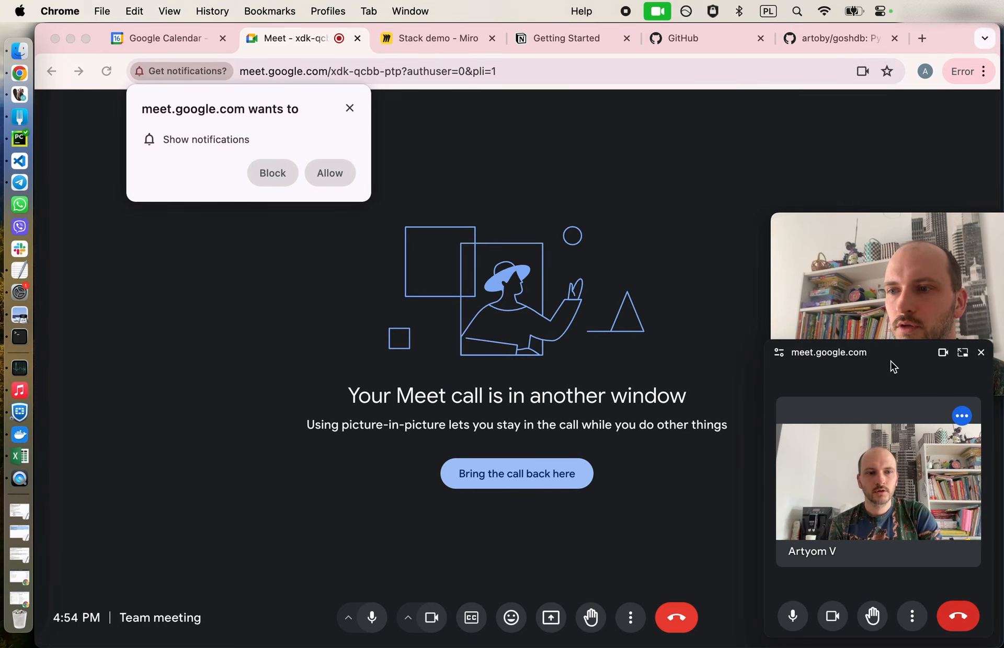
drag(890, 362, 876, 354)
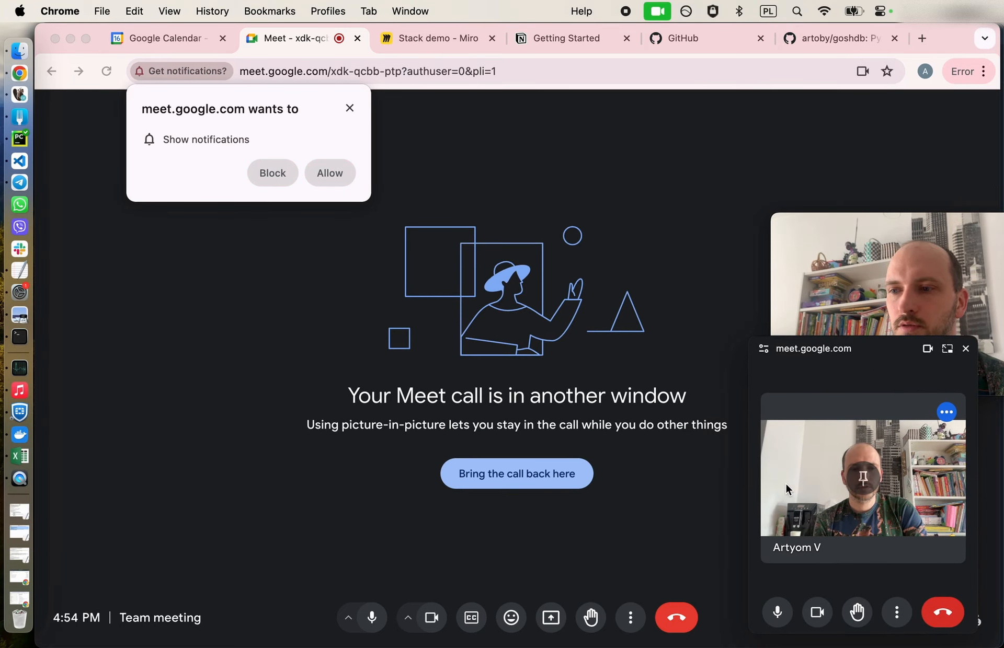
click(329, 173)
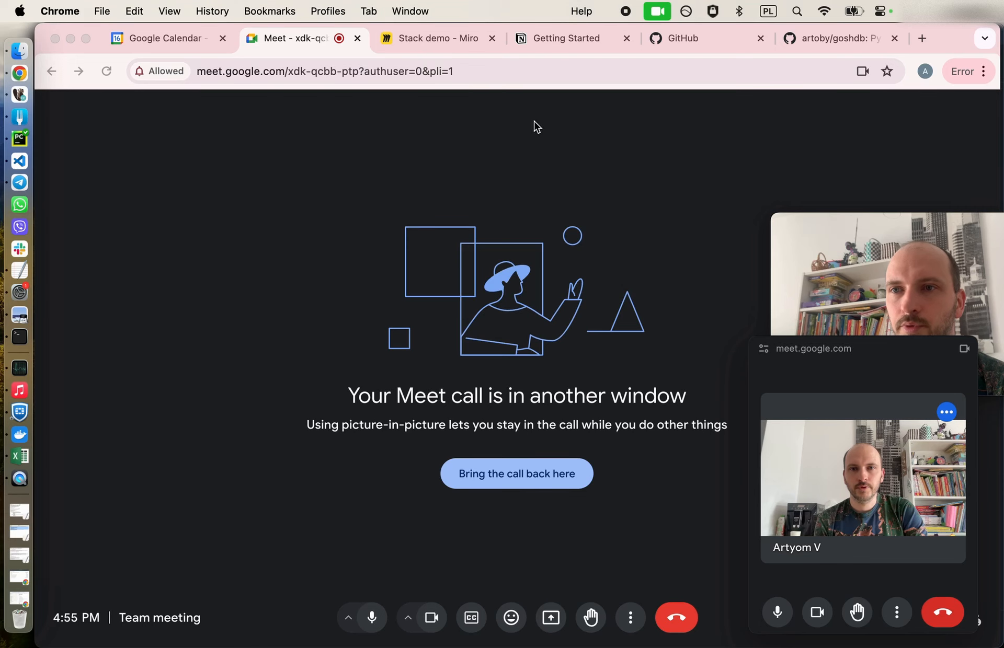
Return to Google Calendar, leave the call from the picture-in-picture window, and close the Team meeting details.
click(209, 44)
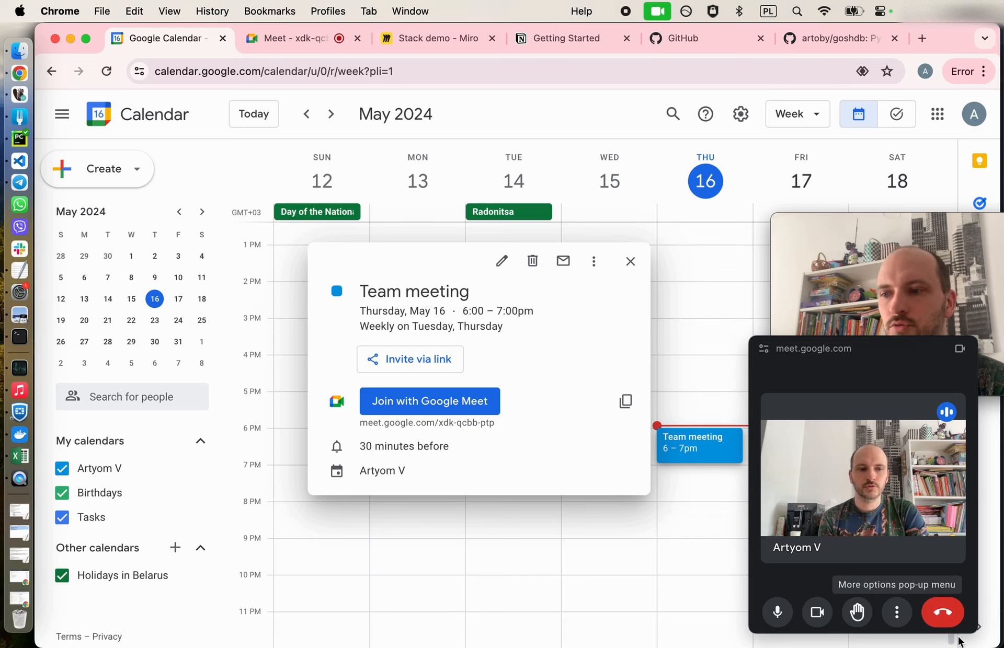
click(943, 612)
click(632, 263)
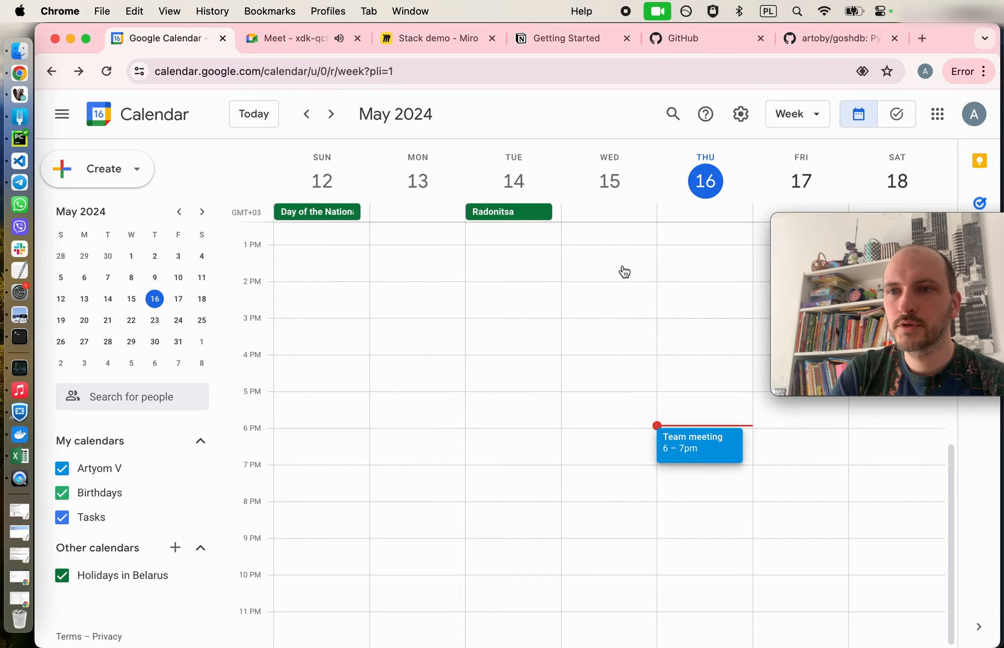
click(286, 40)
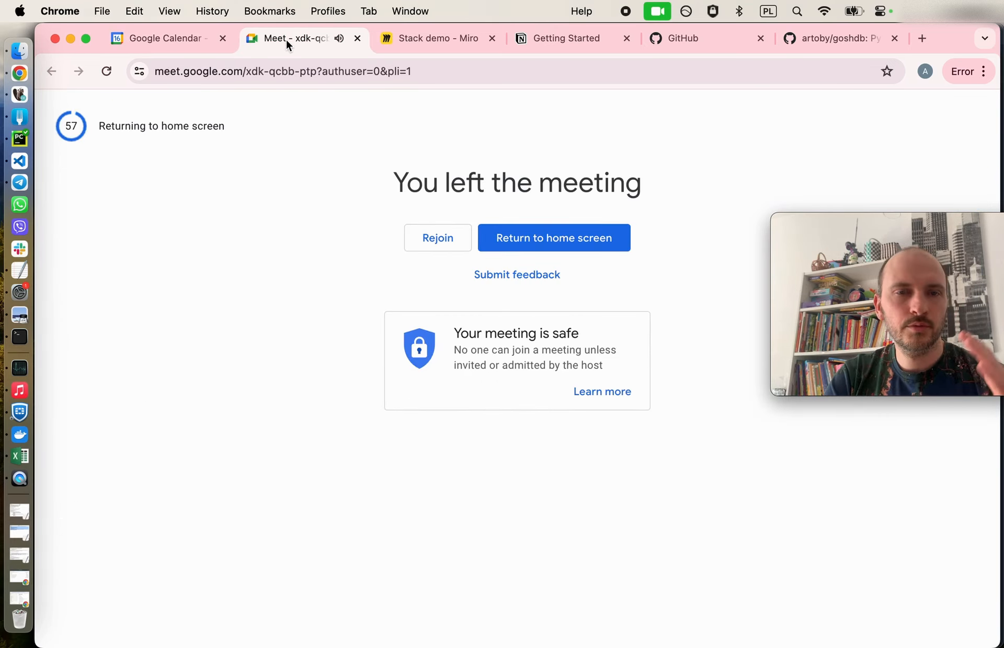
drag(901, 218, 808, 477)
click(235, 326)
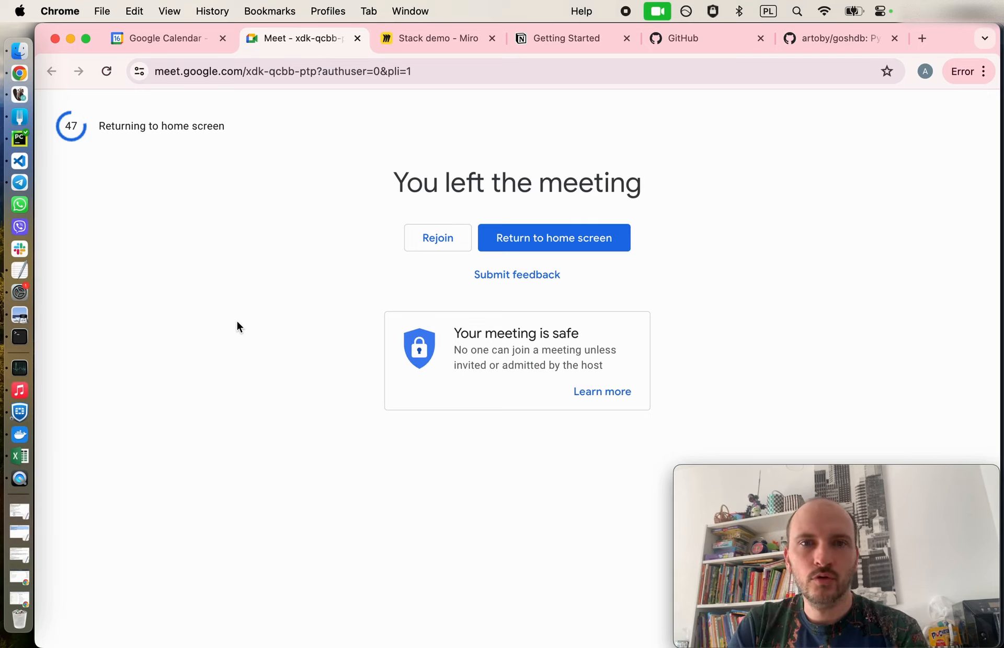
Switch to the Stack demo board in Miro and draw a freehand pen scribble inside Frame 1 under Miro features.
click(437, 39)
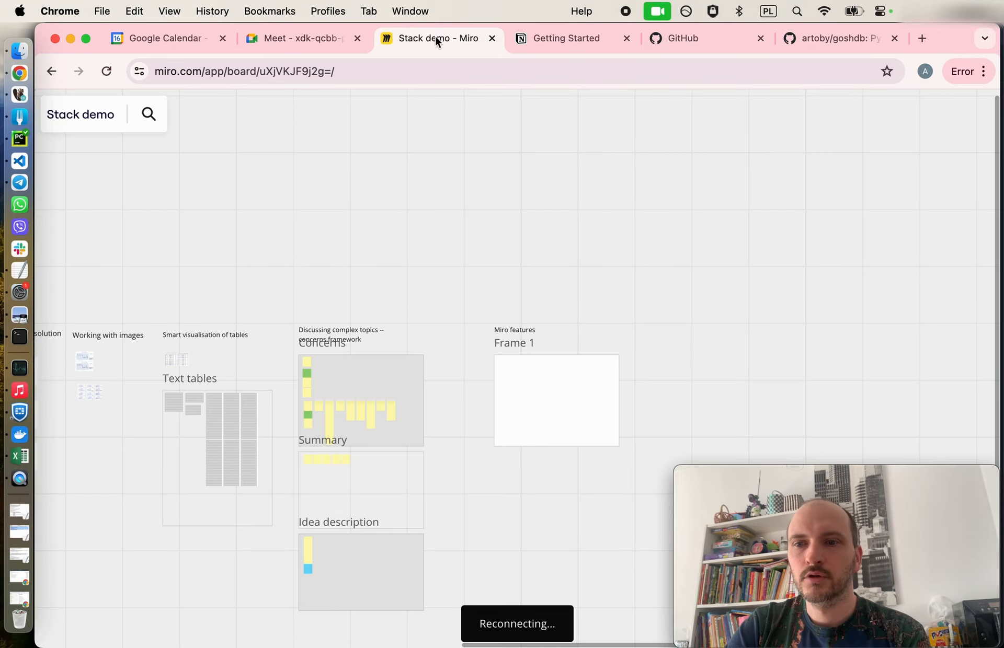
scroll(533, 335, up, 5)
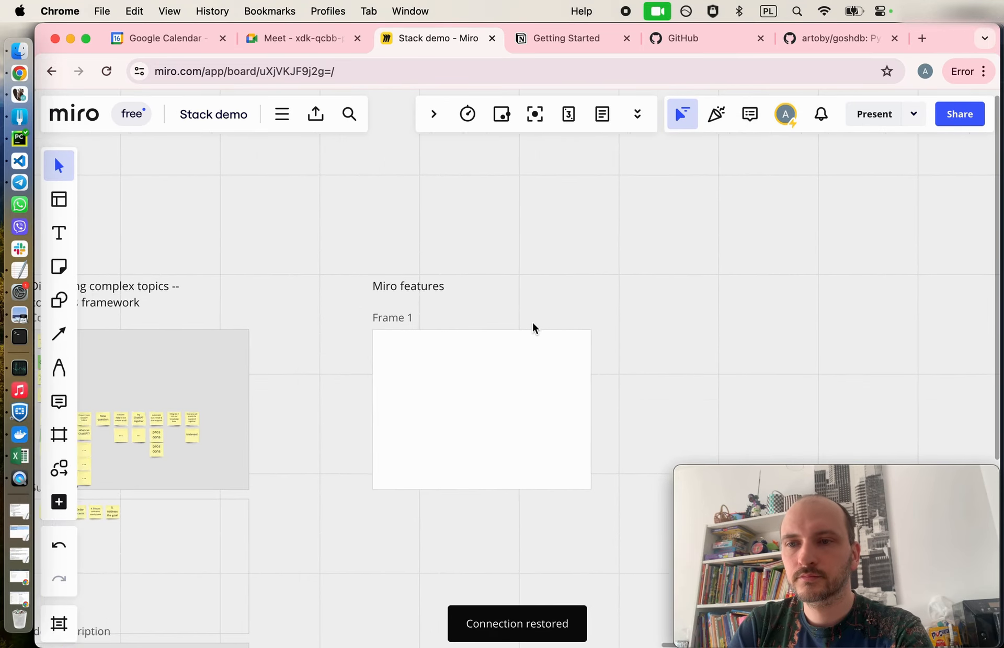
scroll(366, 290, down, 1)
scroll(366, 291, up, 3)
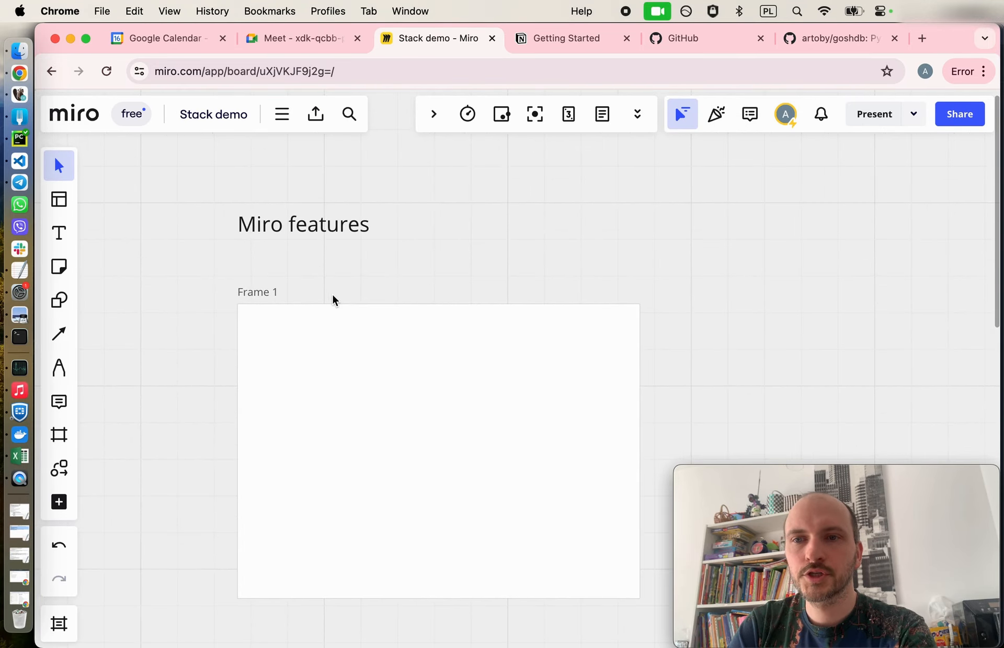
scroll(331, 298, down, 1)
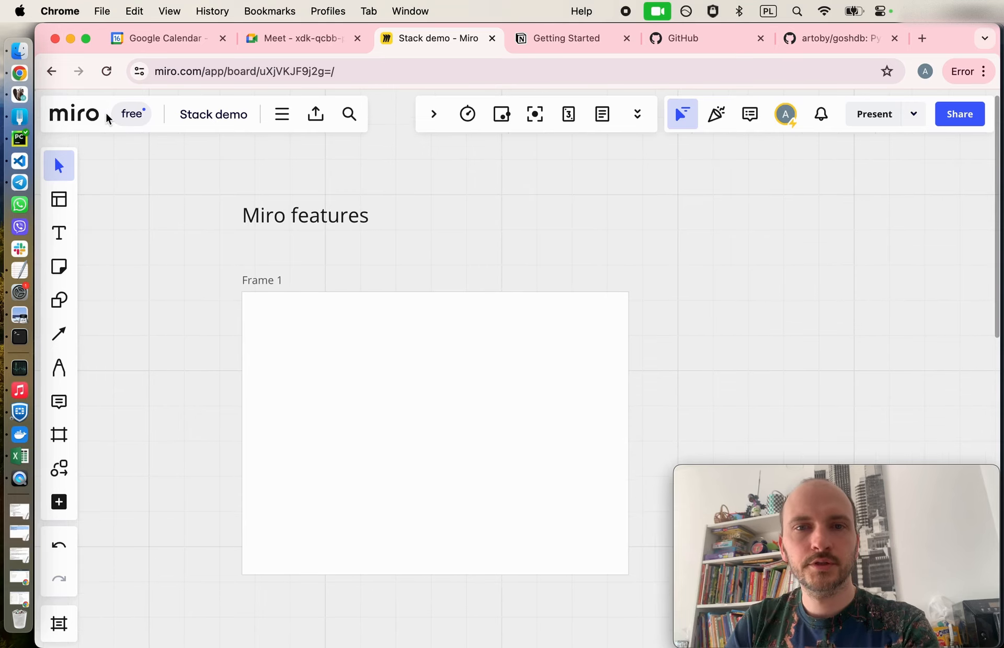
scroll(334, 327, down, 2)
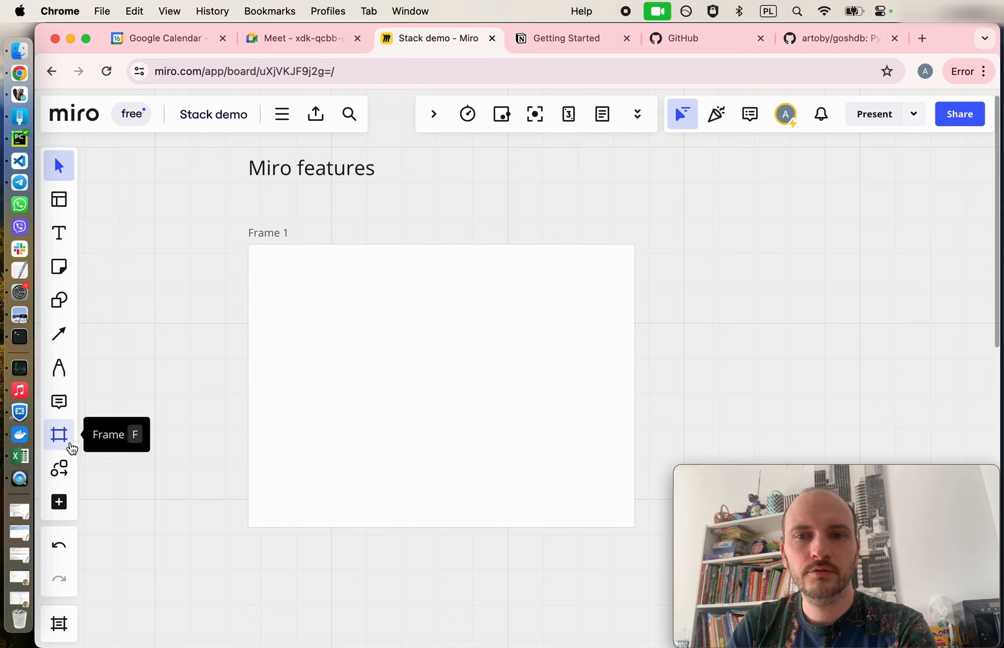
click(58, 367)
mouse_move(353, 343)
mouse_down()
mouse_move(398, 382)
mouse_move(381, 448)
mouse_up()
Find the sticky note tool by searching for "stick" and place a small yellow note beside the scribble in Frame 1.
click(59, 502)
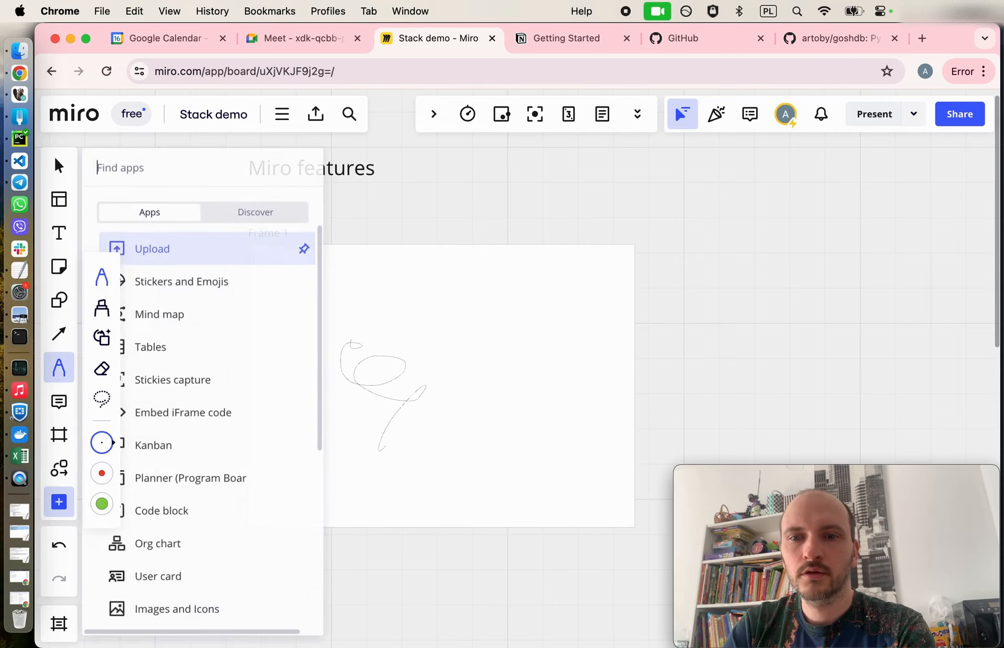
text(stick)
click(181, 242)
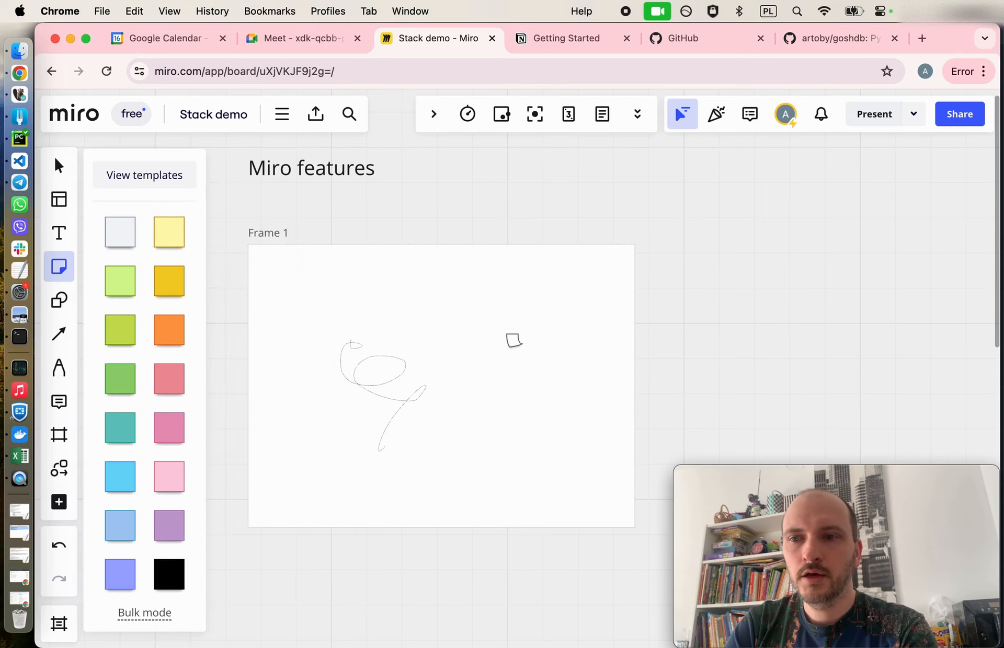
click(527, 348)
drag(542, 368, 553, 376)
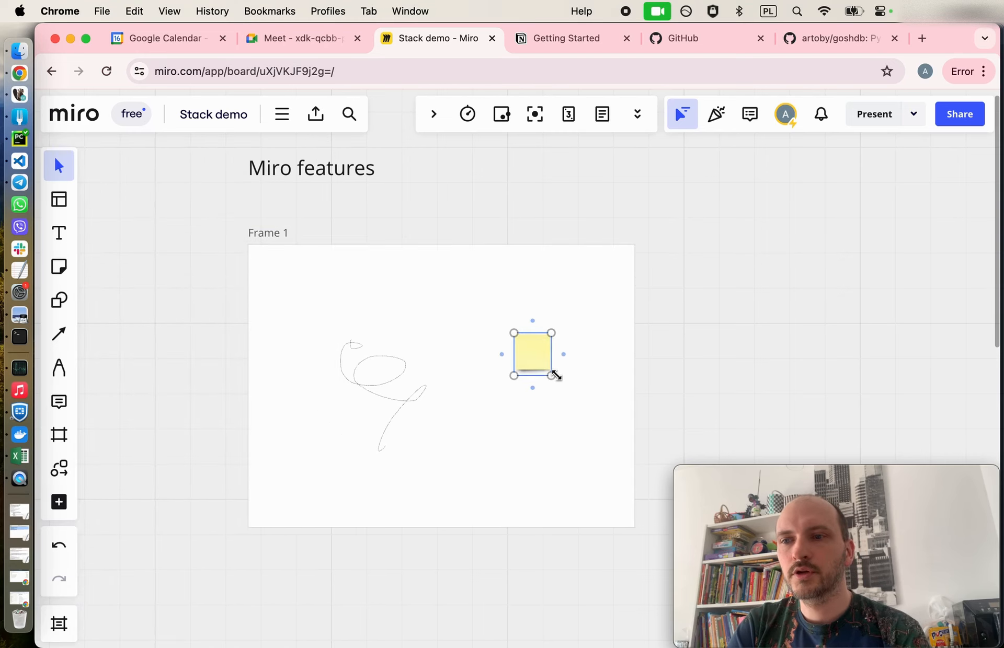
click(686, 378)
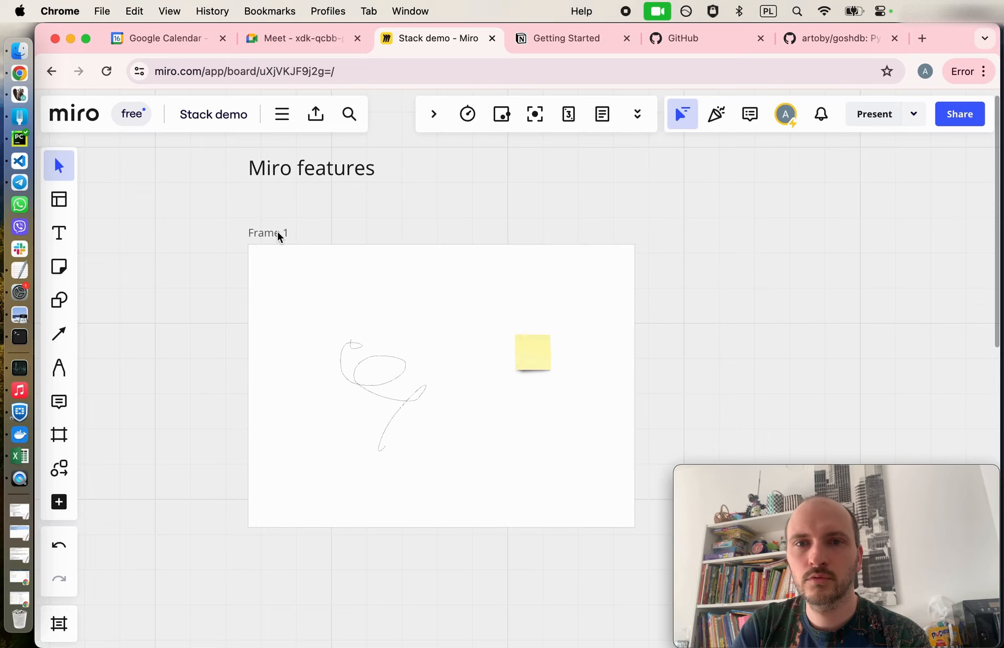
scroll(308, 351, down, 2)
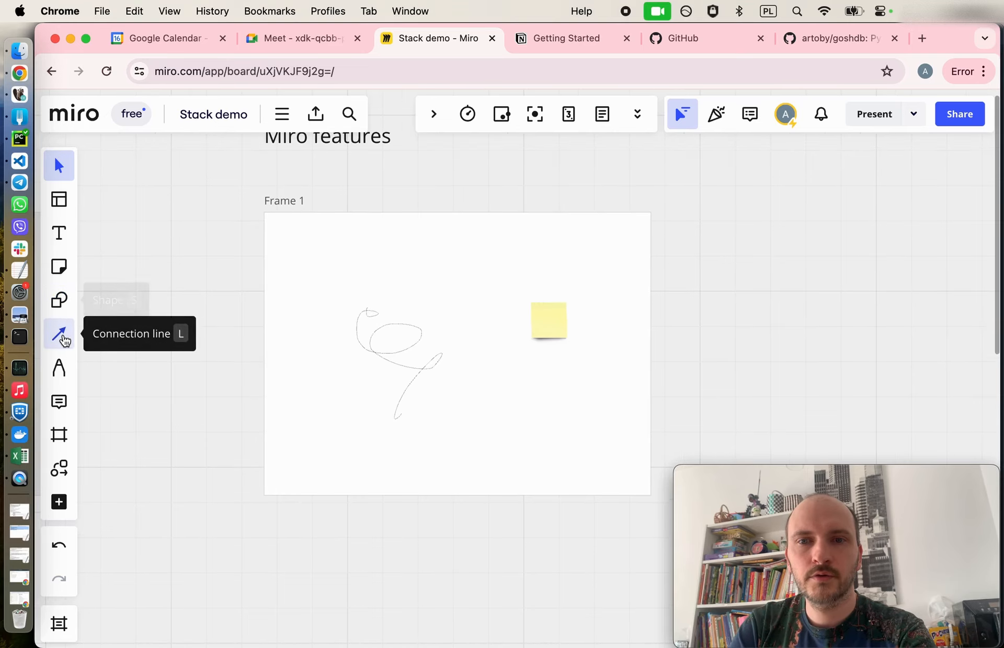
click(58, 367)
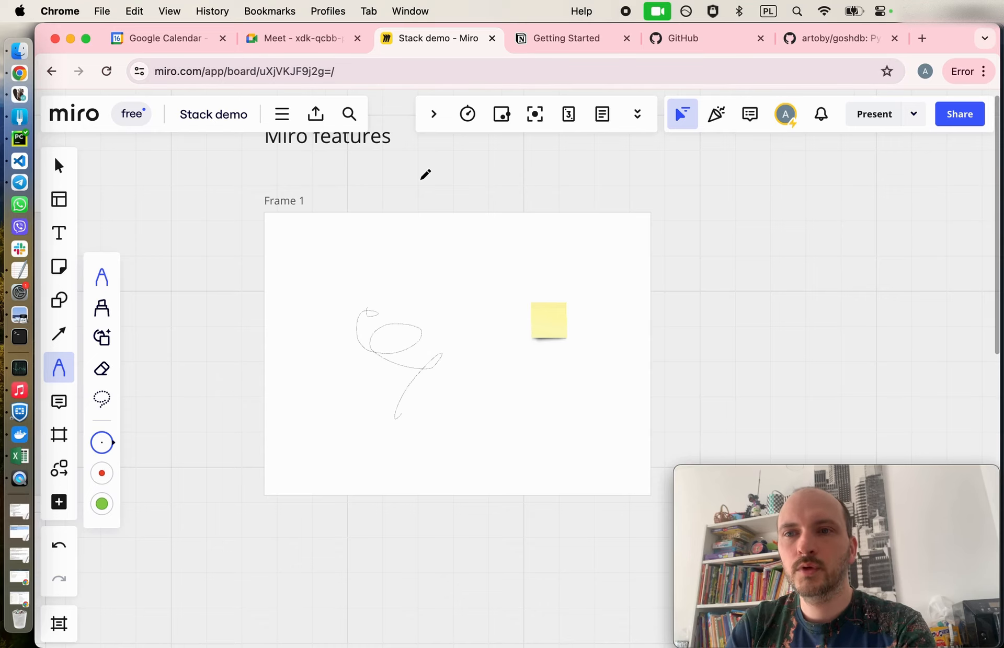
scroll(425, 174, up, 1)
scroll(425, 175, right, 1)
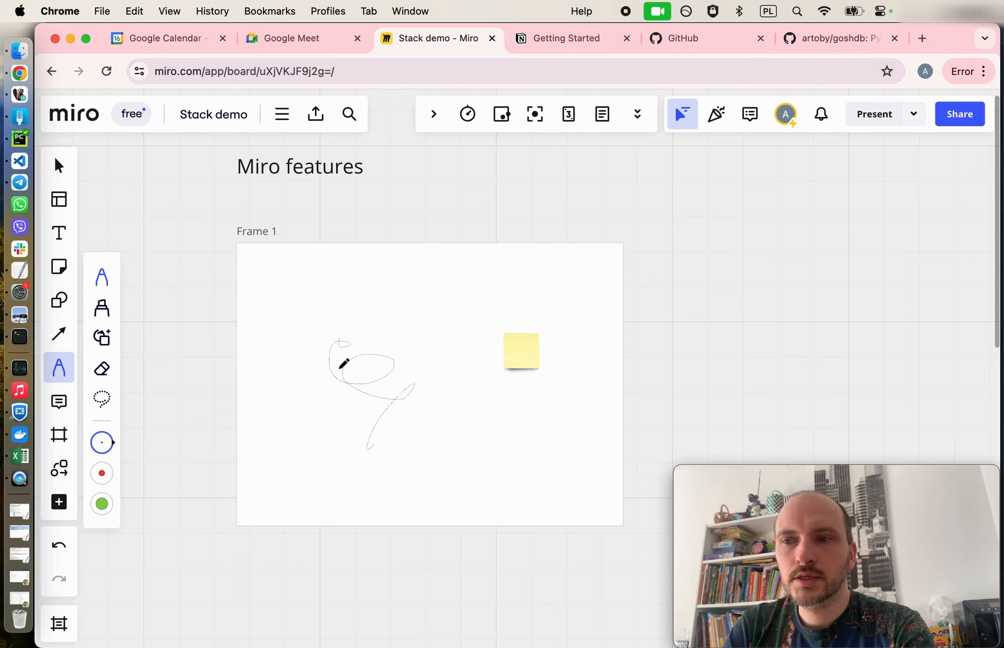
scroll(343, 361, down, 3)
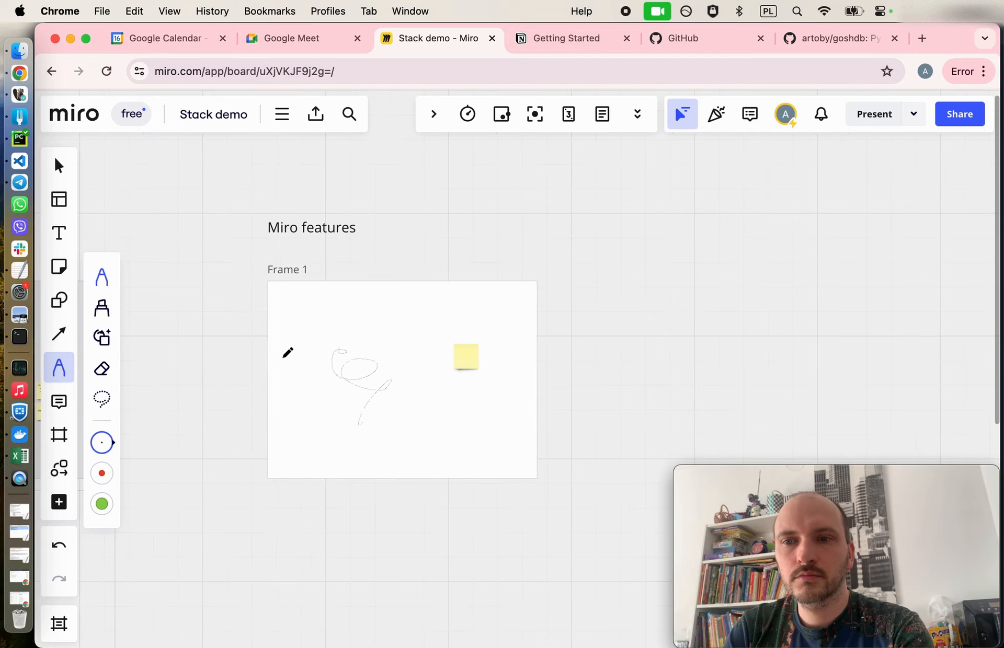
key(v)
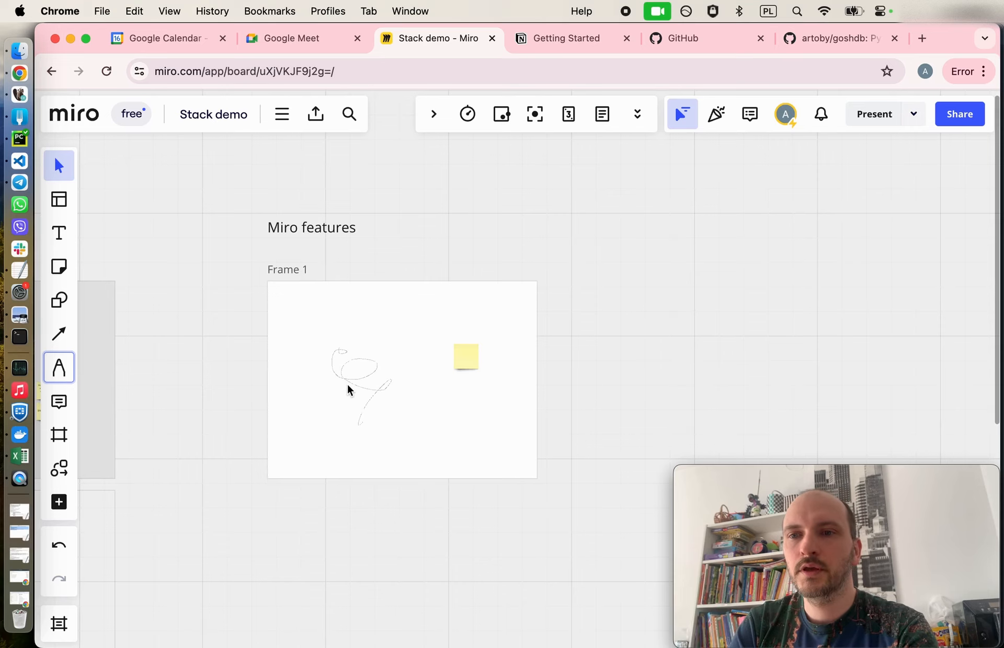
scroll(347, 388, up, 2)
scroll(347, 390, up, 1)
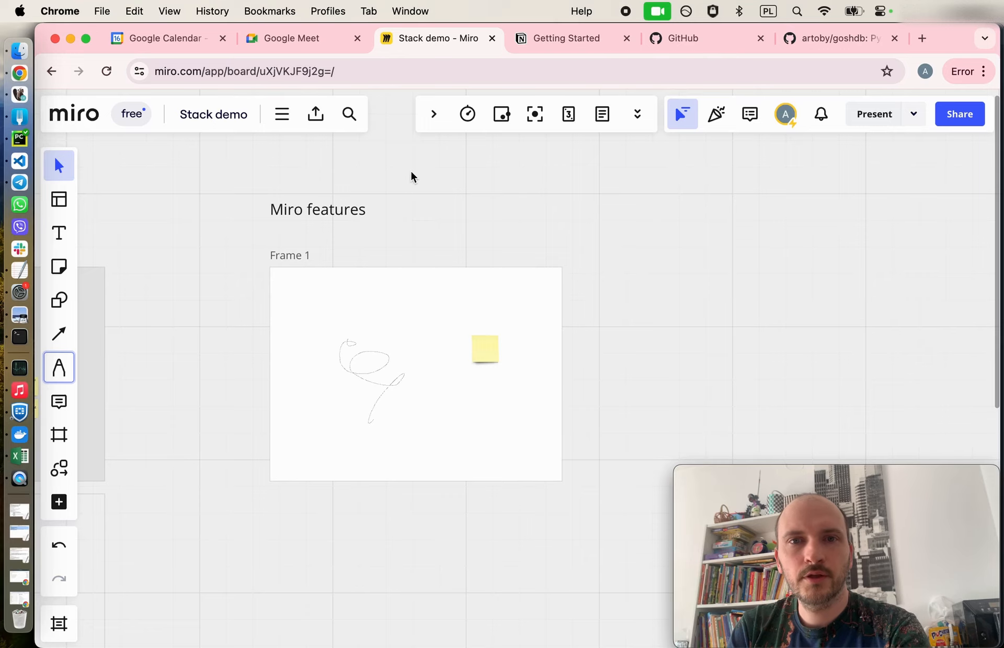
scroll(388, 282, down, 2)
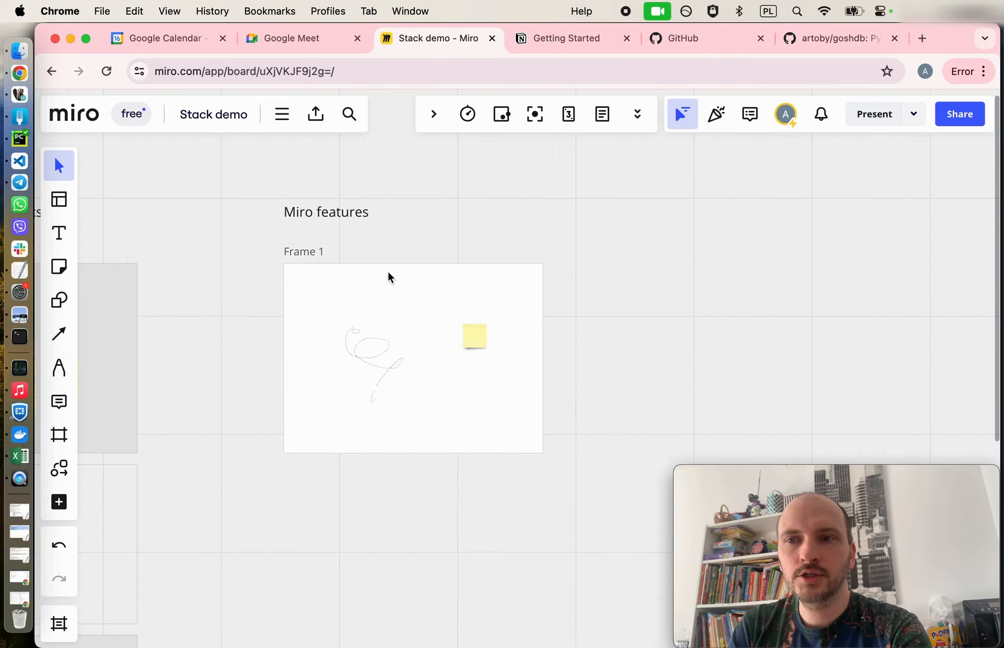
Duplicate Frame 1 with its contents four times, arranging the copies as two beside it and two in a row below.
click(388, 277)
key(ctrl+d)
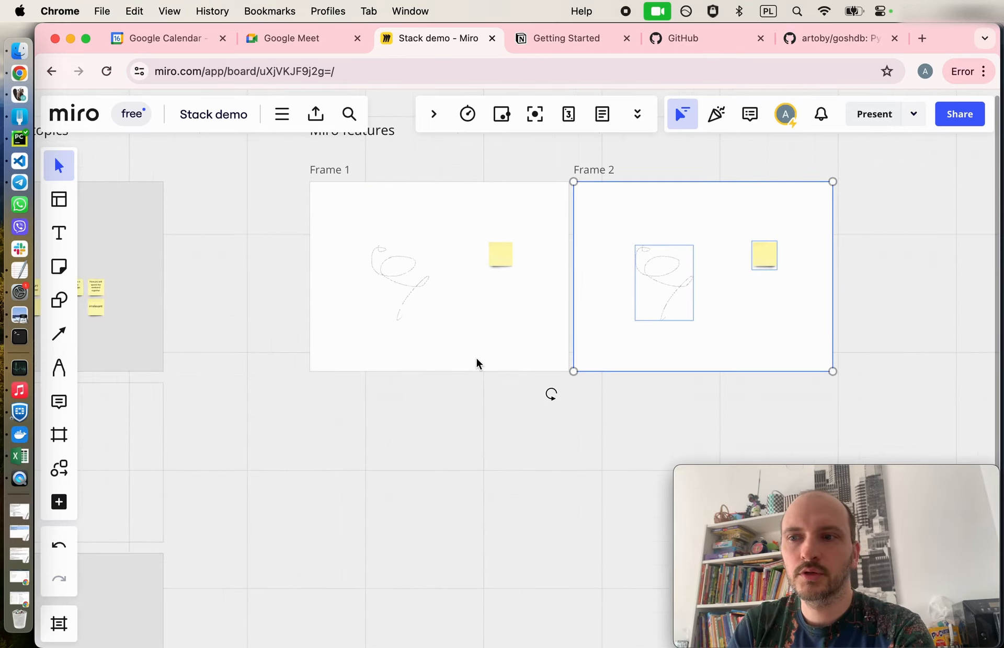
key(super+d)
key(super+d)
drag(830, 275, 396, 419)
key(super+d)
drag(560, 421, 560, 423)
click(663, 425)
scroll(664, 428, down, 2)
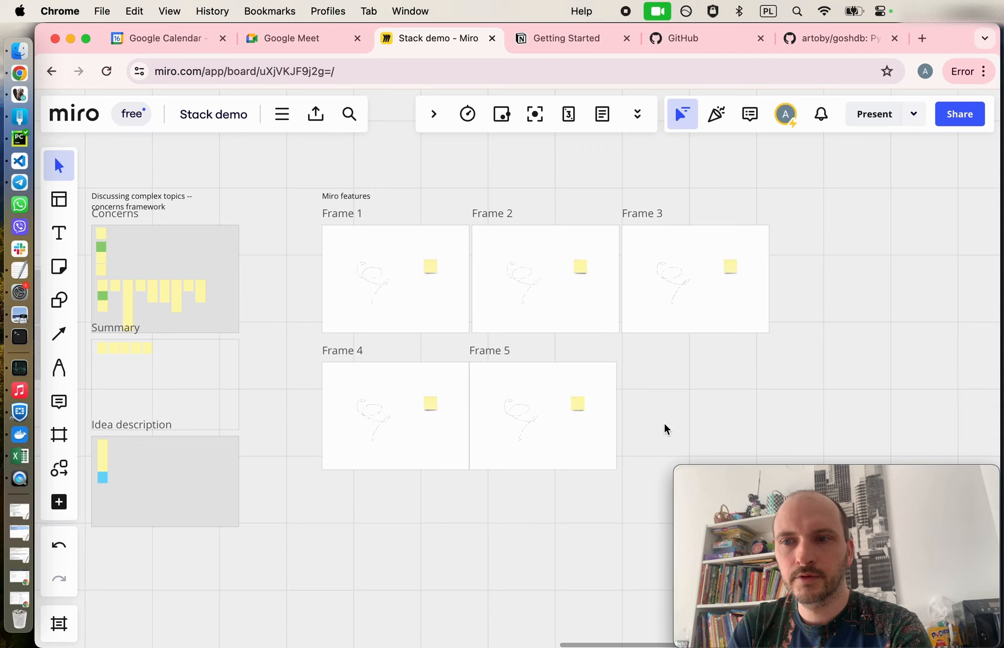
scroll(565, 367, up, 3)
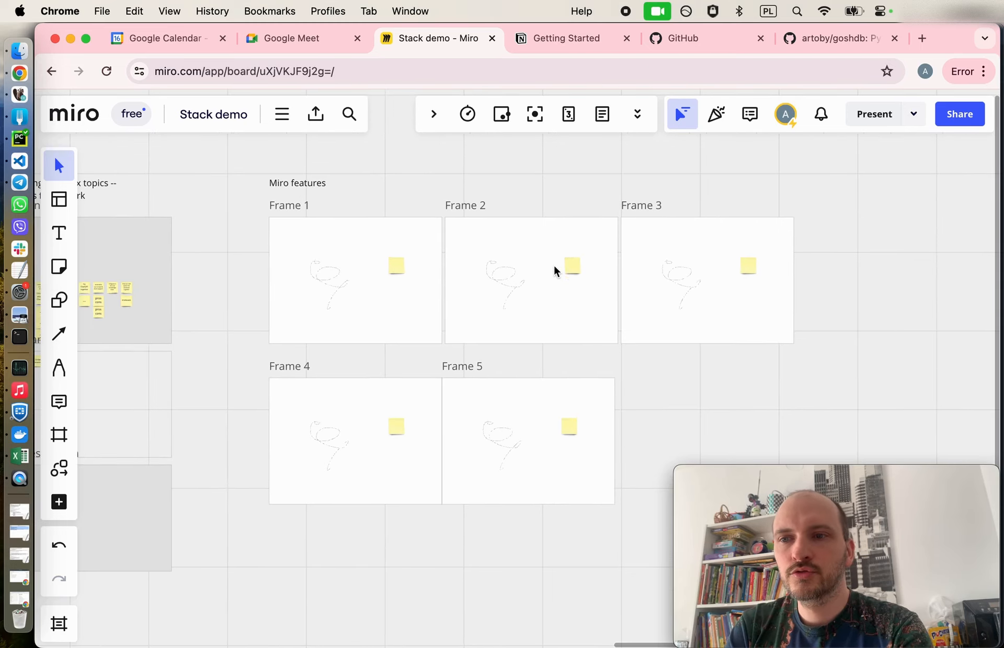
Switch to Notion and add a new page titled "DS demo".
click(565, 39)
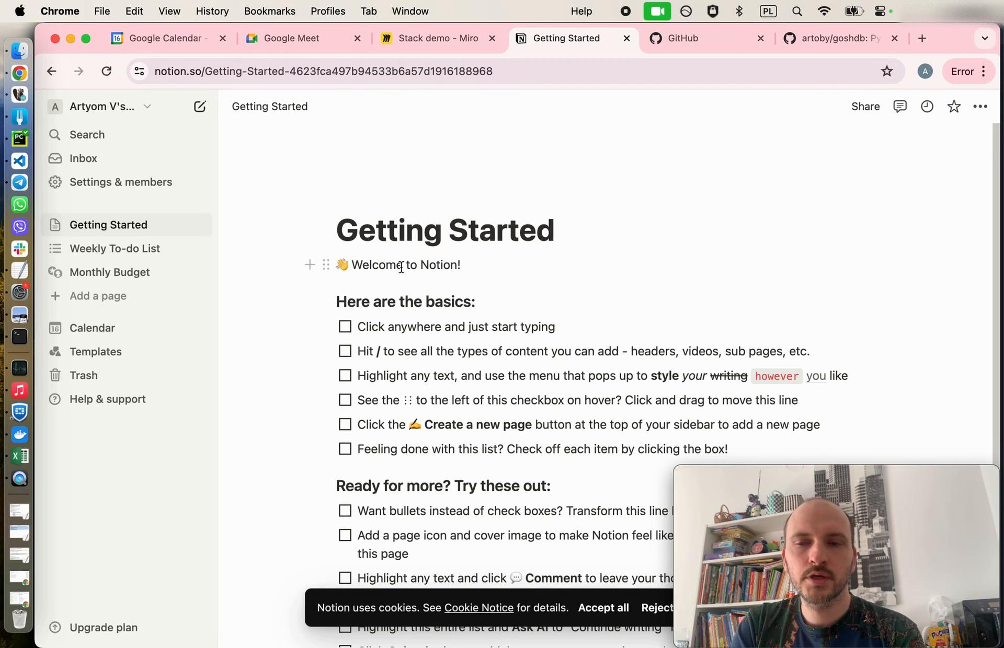
scroll(373, 419, down, 1)
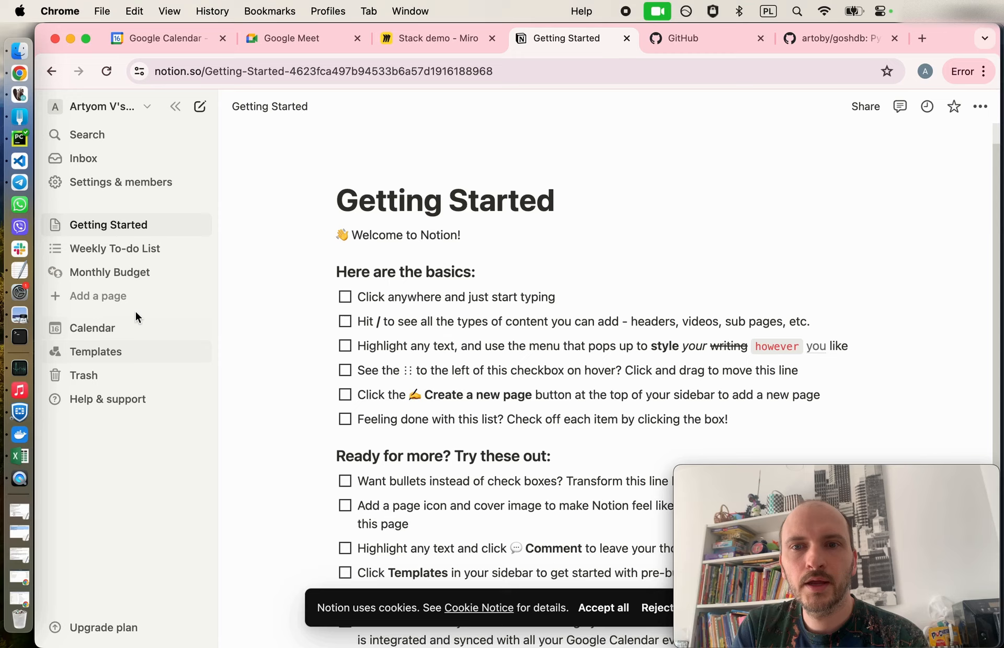
click(123, 297)
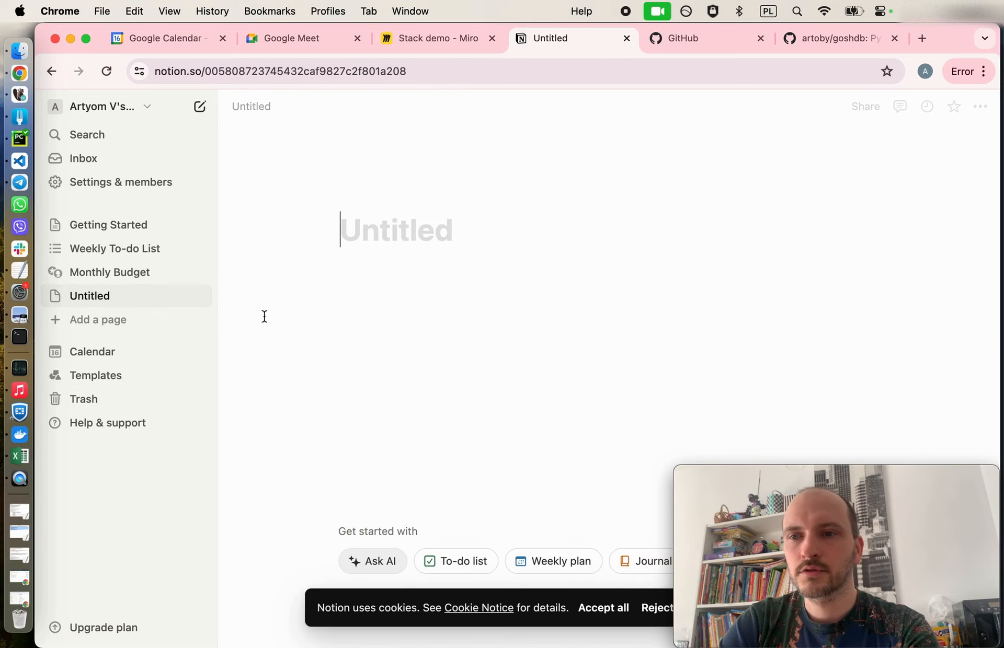
text(DS demo)
key(Return)
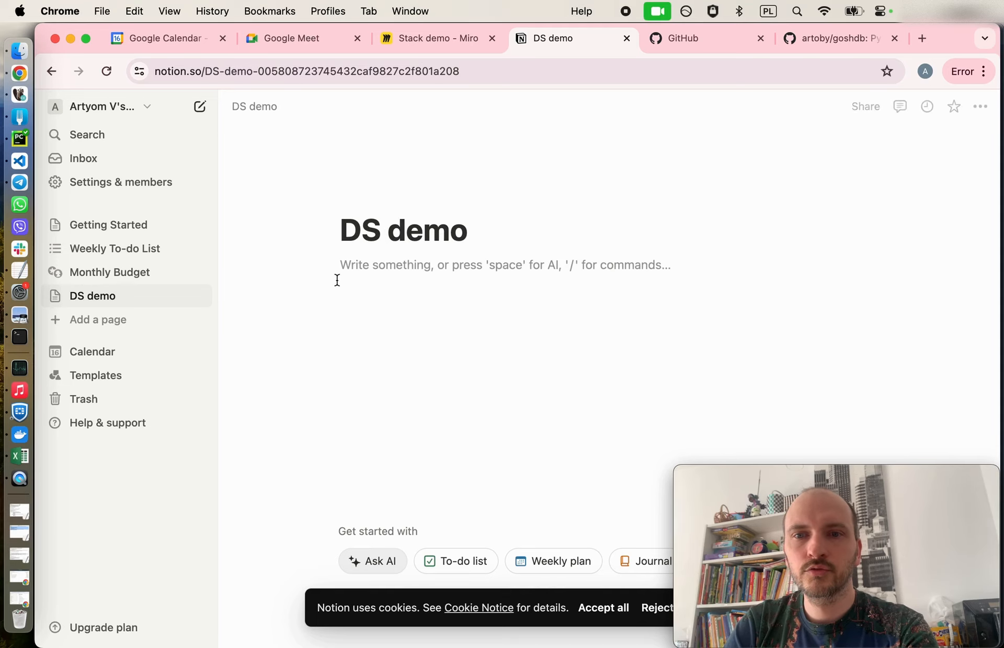
Create a sub-page titled "Milestone 1" inside the DS demo page and open it.
click(175, 296)
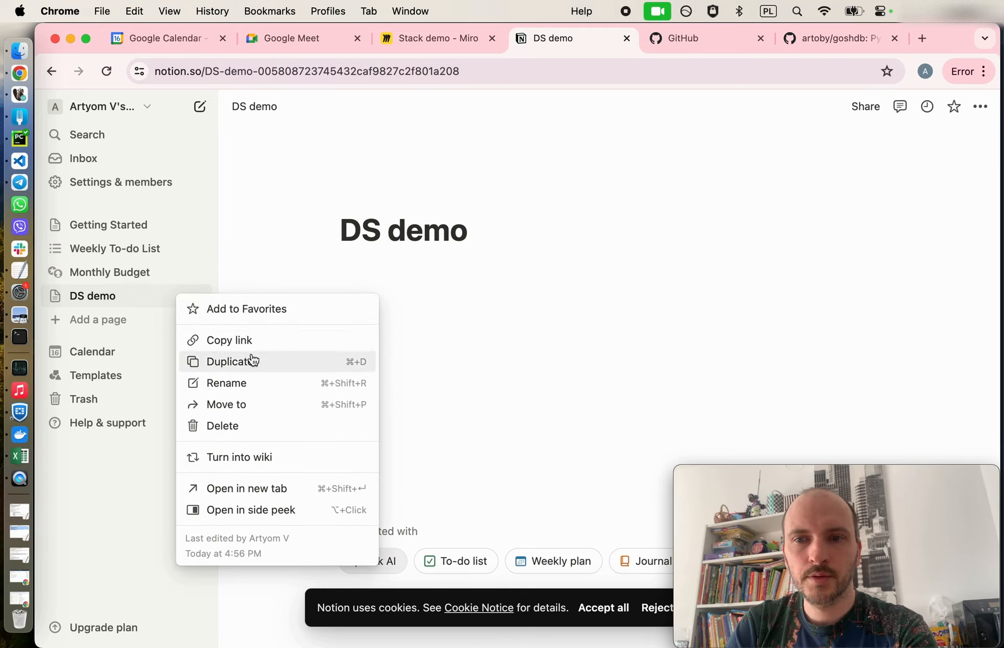
click(124, 303)
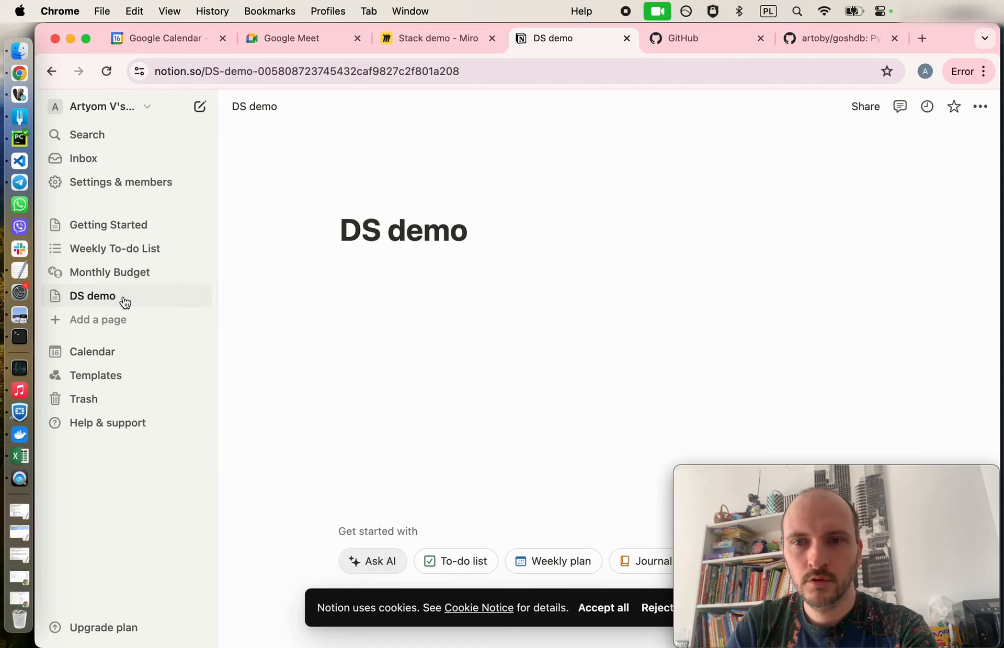
click(200, 296)
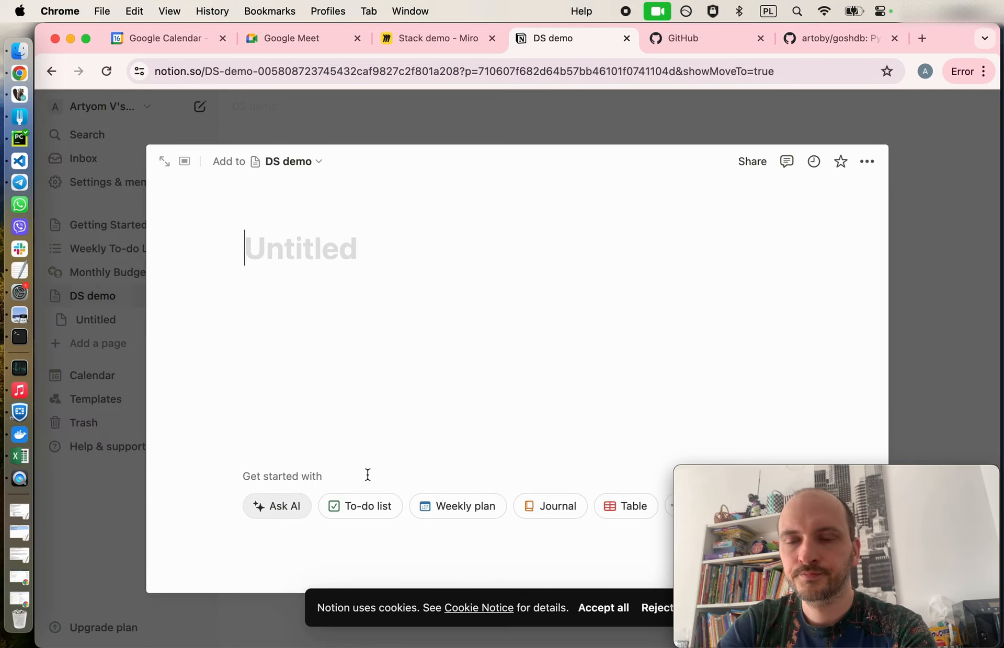
text(Milestone 1)
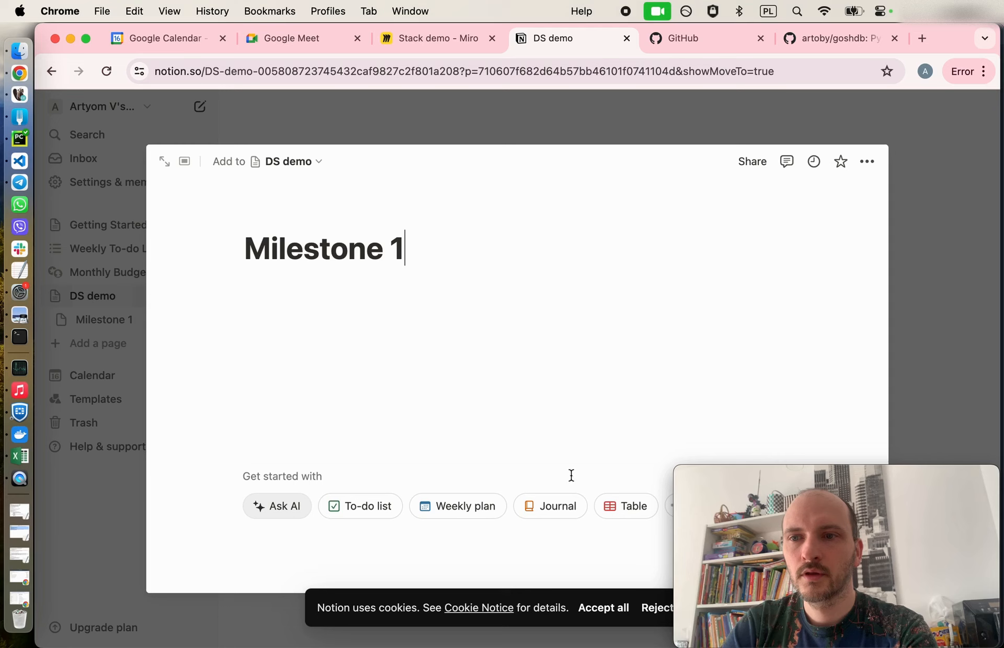
click(960, 205)
click(131, 320)
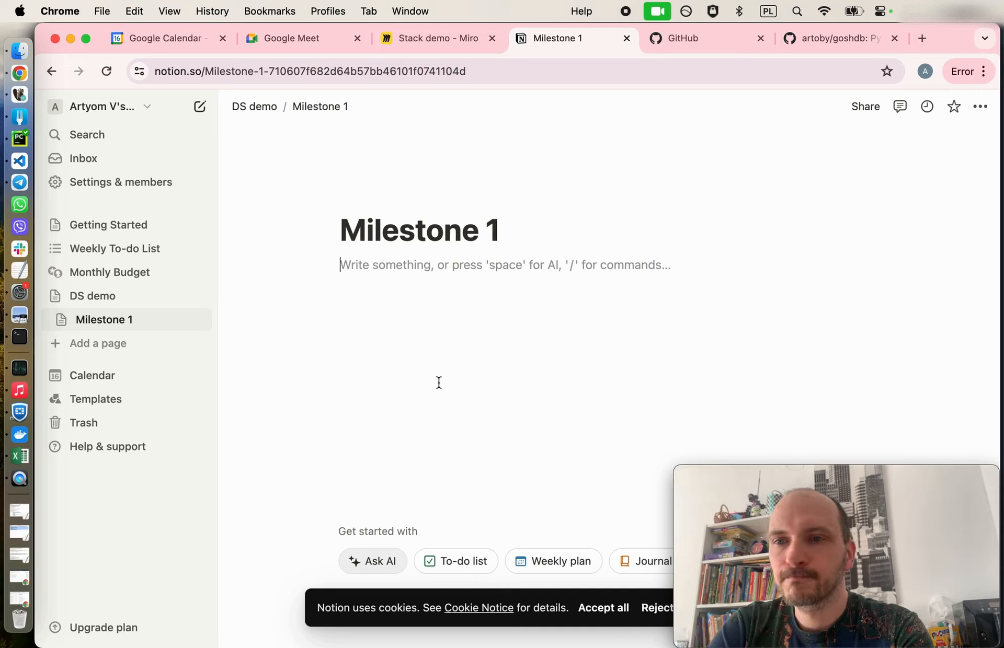
Insert an empty code block on the Milestone 1 page and add a blank line between the title and the block.
text(```)
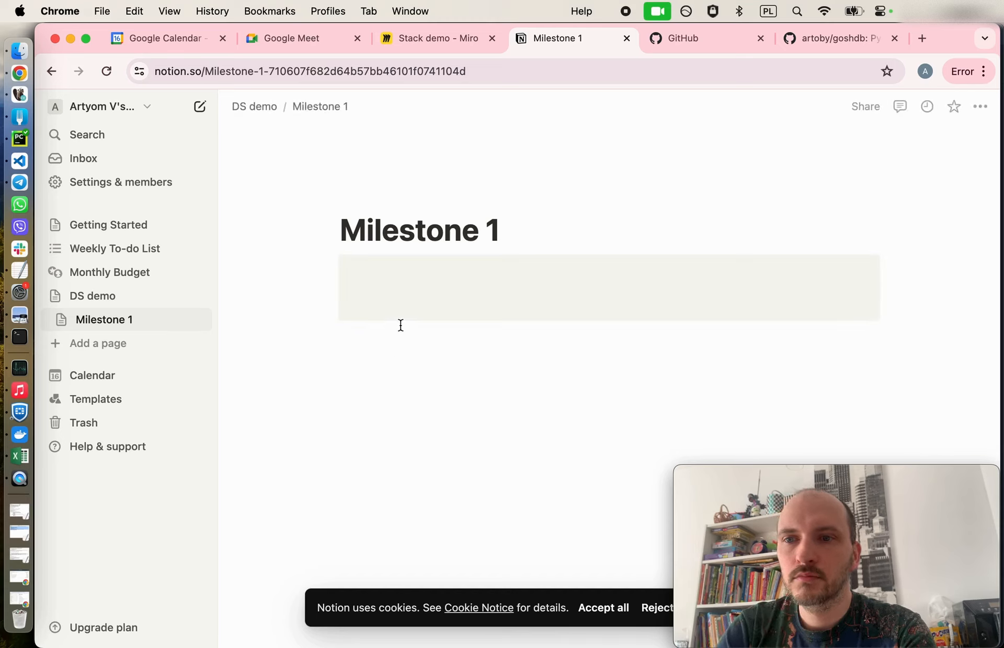
click(531, 226)
key(Return)
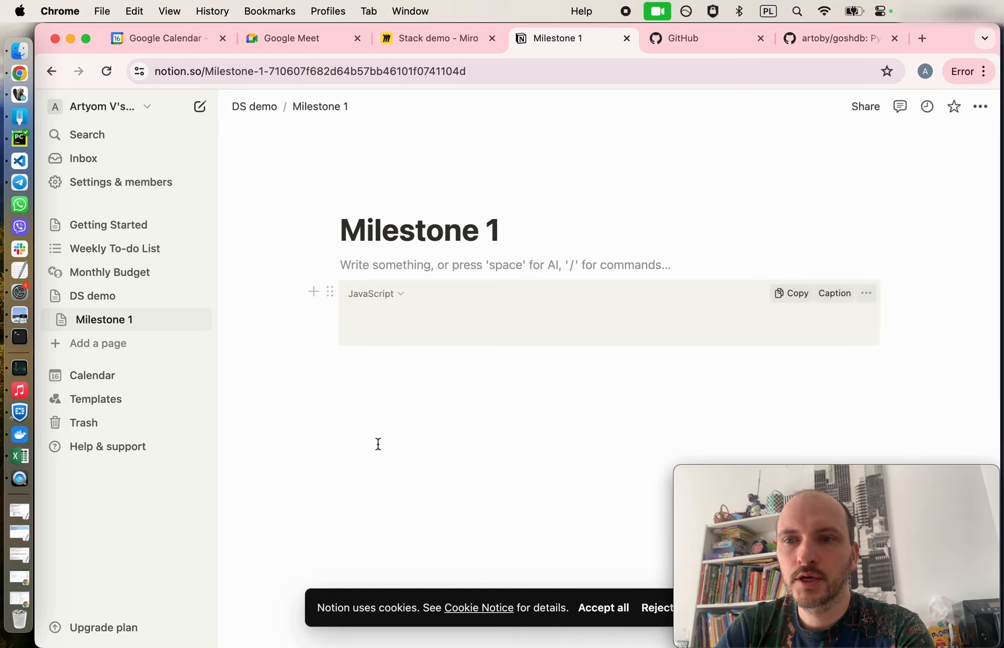
Add an untitled toggle list below the code block containing the text "123" and blank lines, and outdent the final empty line.
click(408, 392)
text(/)
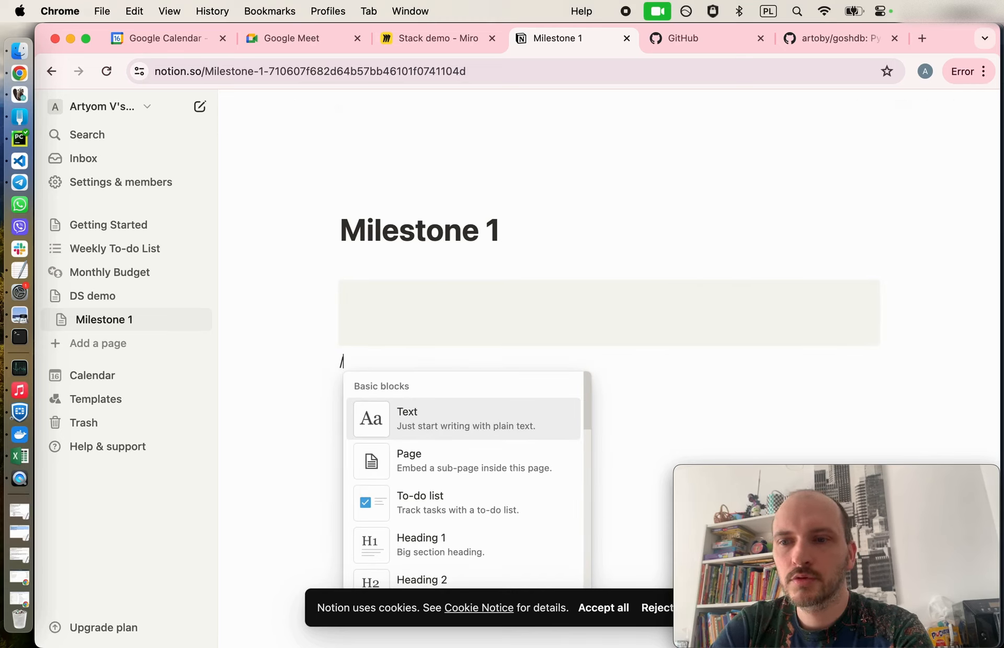
text(togg)
key(Return)
click(347, 361)
click(404, 390)
text(123)
key(Return)
key(Return)
key(Return)
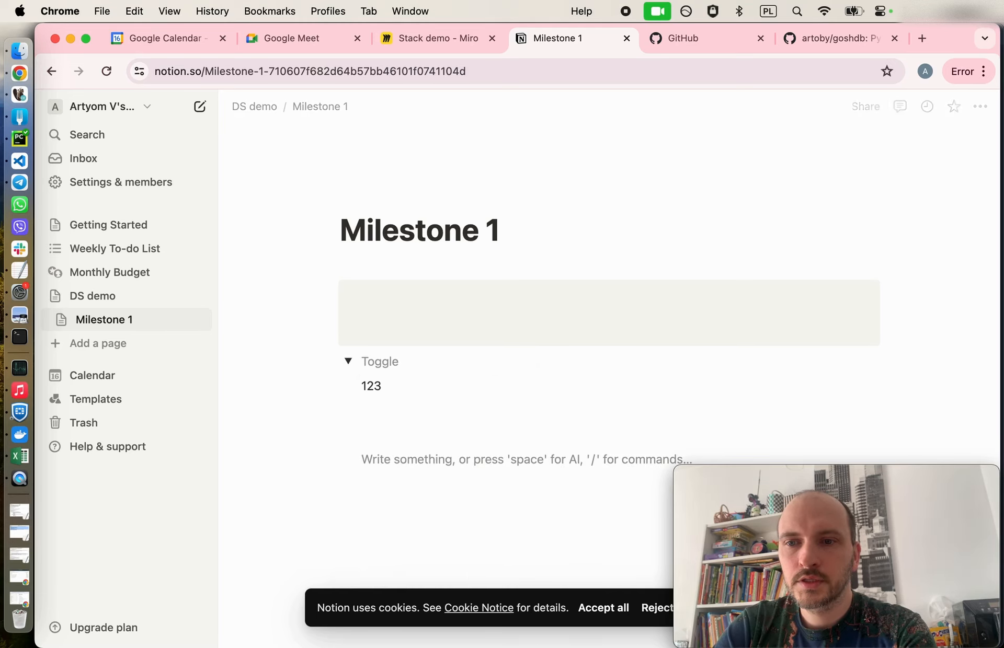
key(shift+Tab)
text(1. )
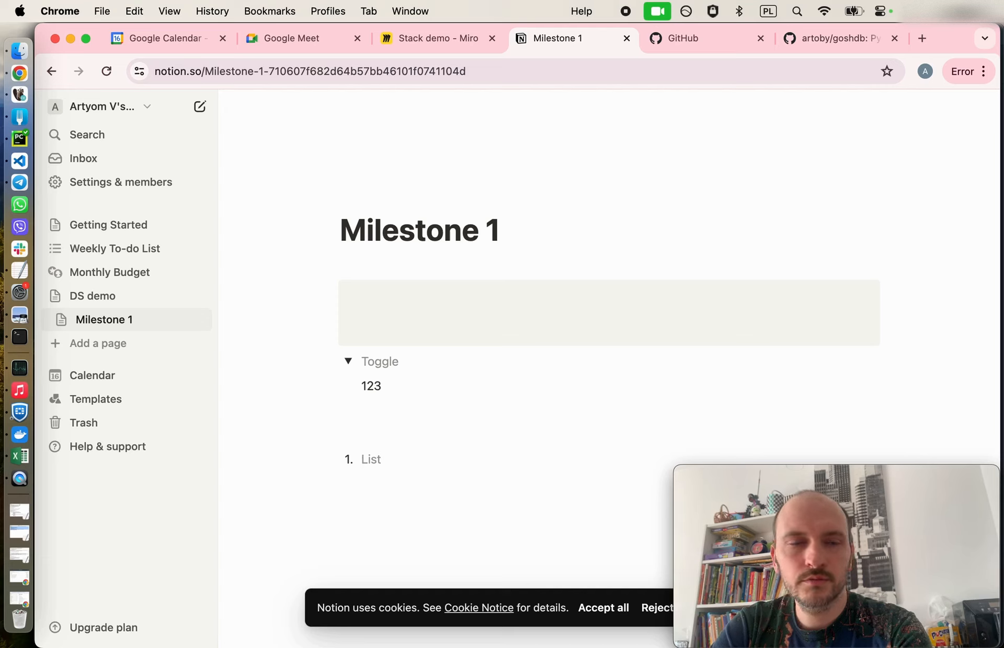
text(@#)
key(BackSpace)
key(BackSpace)
key(BackSpace)
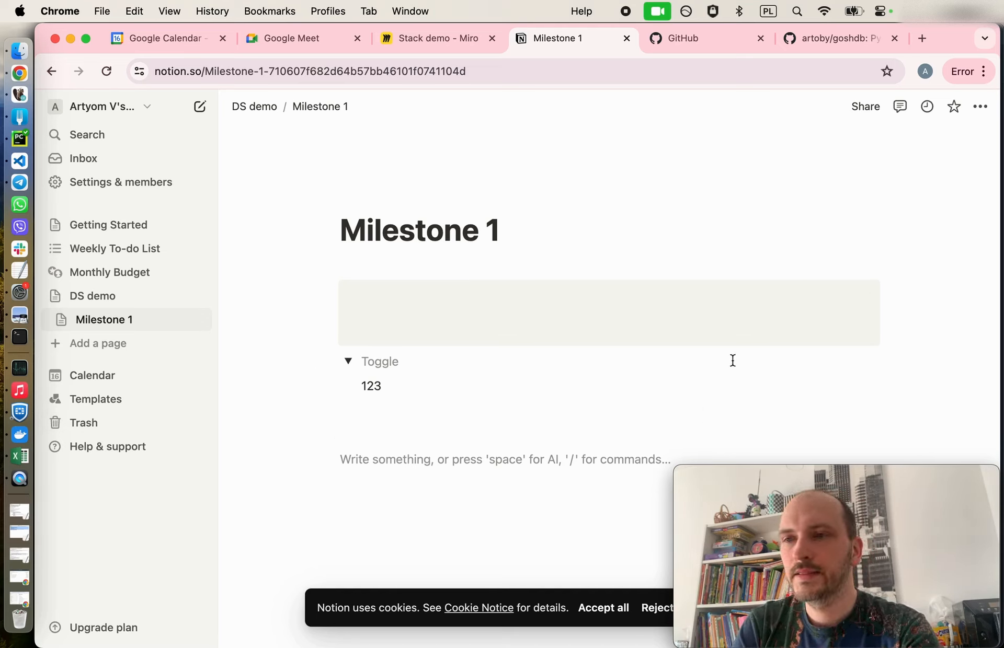
Switch to GitHub and look over the home dashboard with its options for starting a new repository.
click(690, 40)
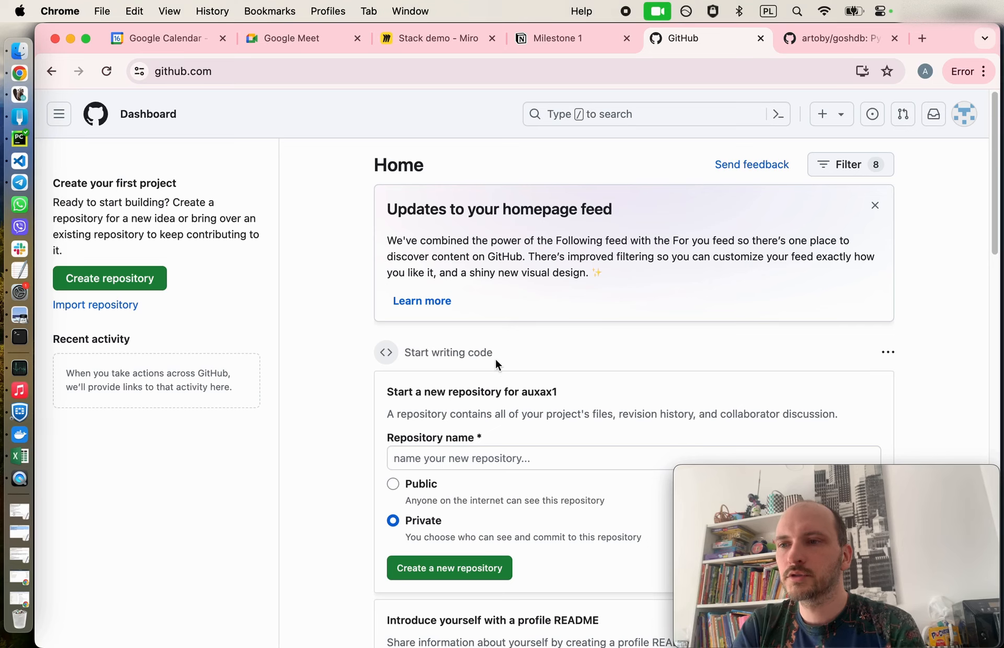
scroll(523, 376, down, 1)
scroll(523, 377, up, 1)
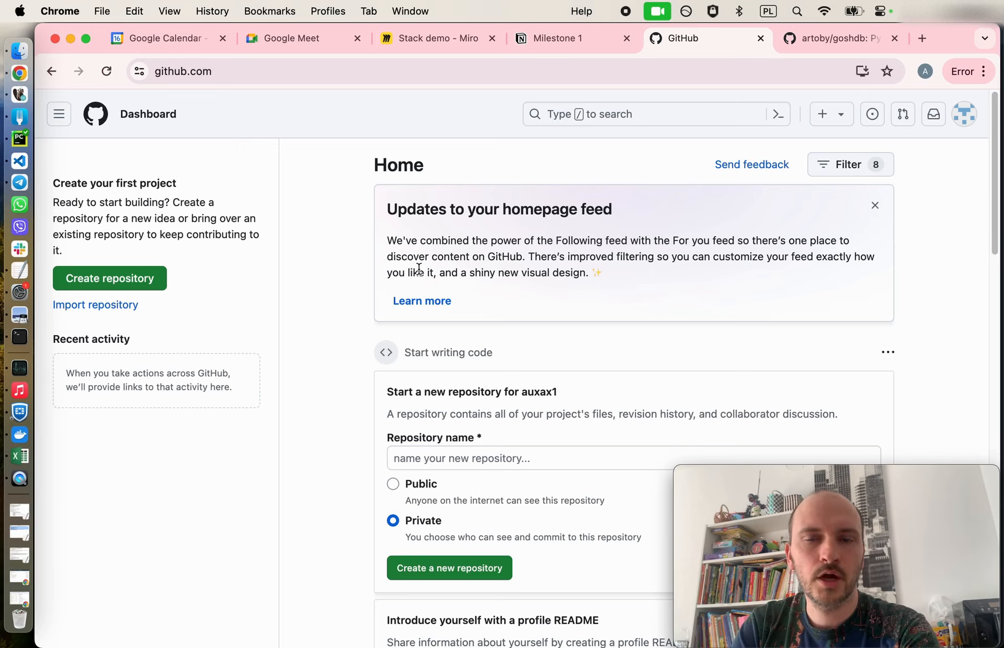
scroll(482, 332, down, 1)
scroll(482, 331, up, 1)
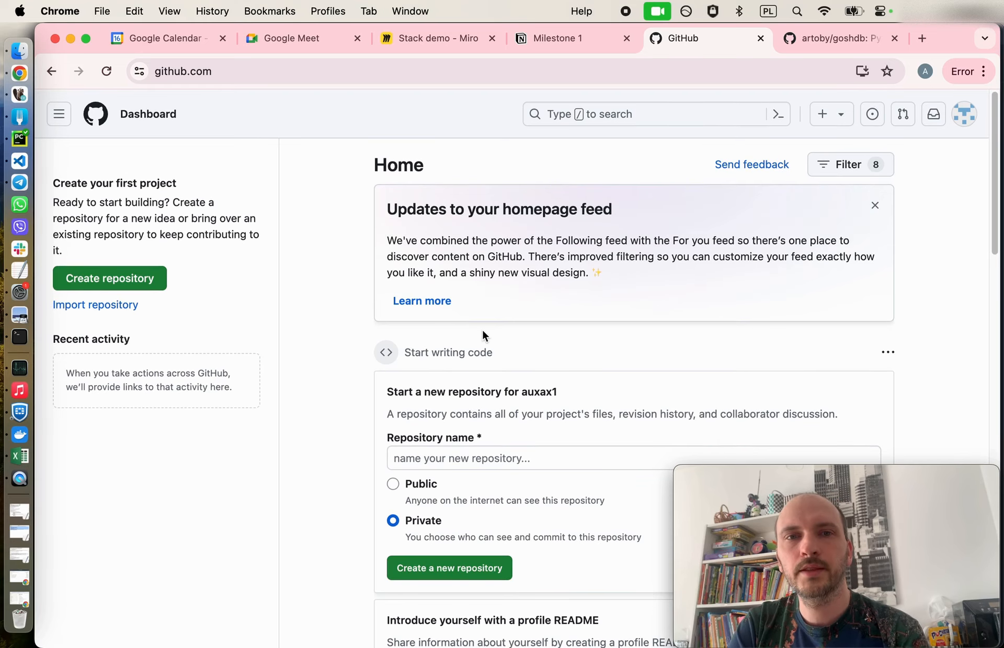
scroll(509, 433, down, 1)
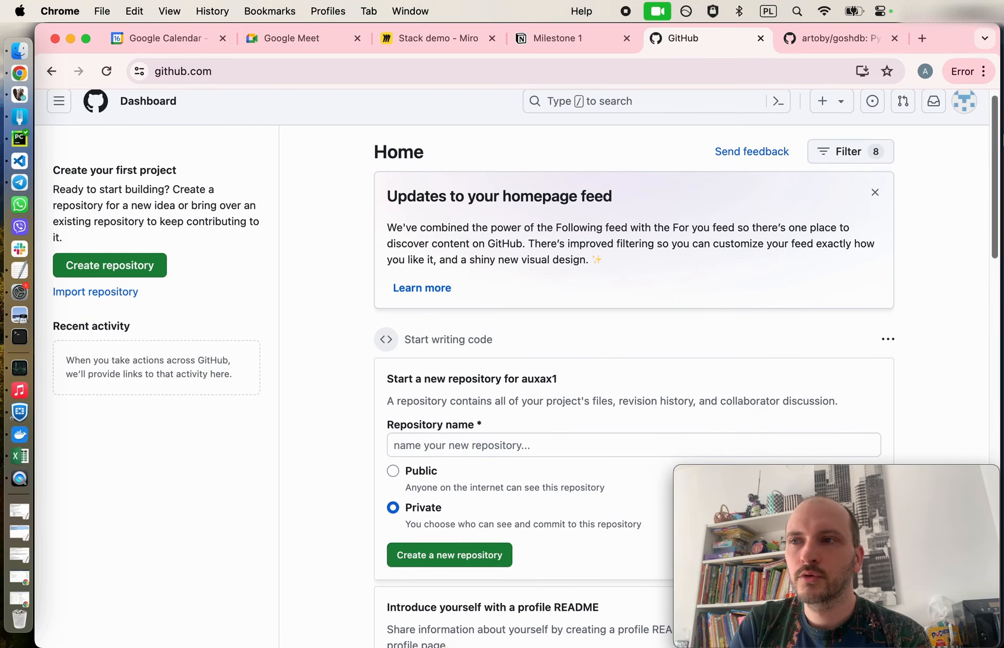
Switch to the goshdb repository and examine its file list and README, including the example sheet table and use cases.
click(825, 48)
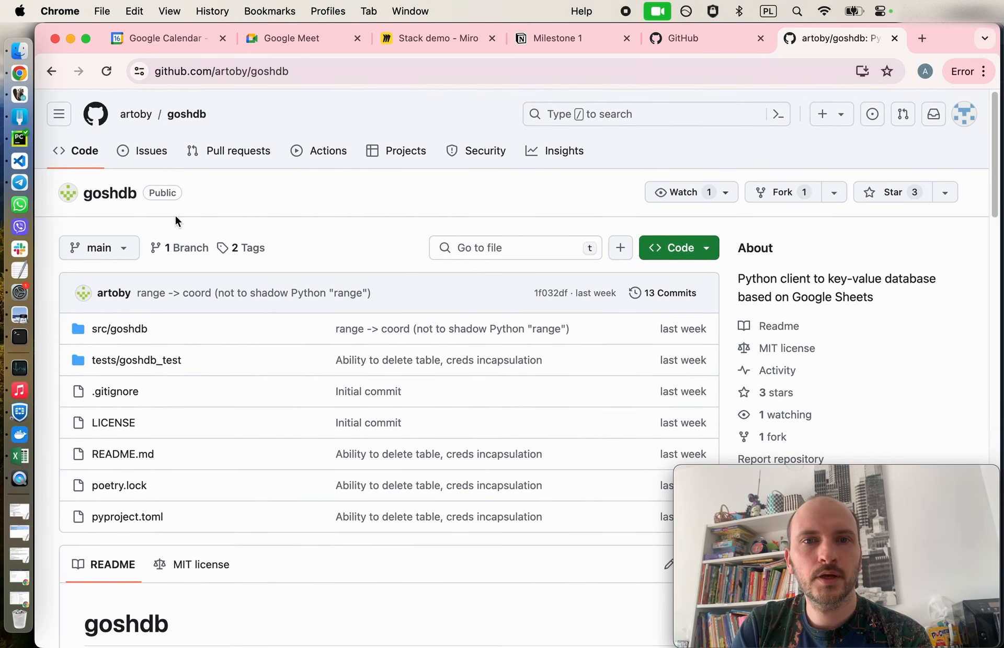
scroll(152, 232, down, 1)
scroll(149, 230, down, 3)
scroll(150, 232, down, 10)
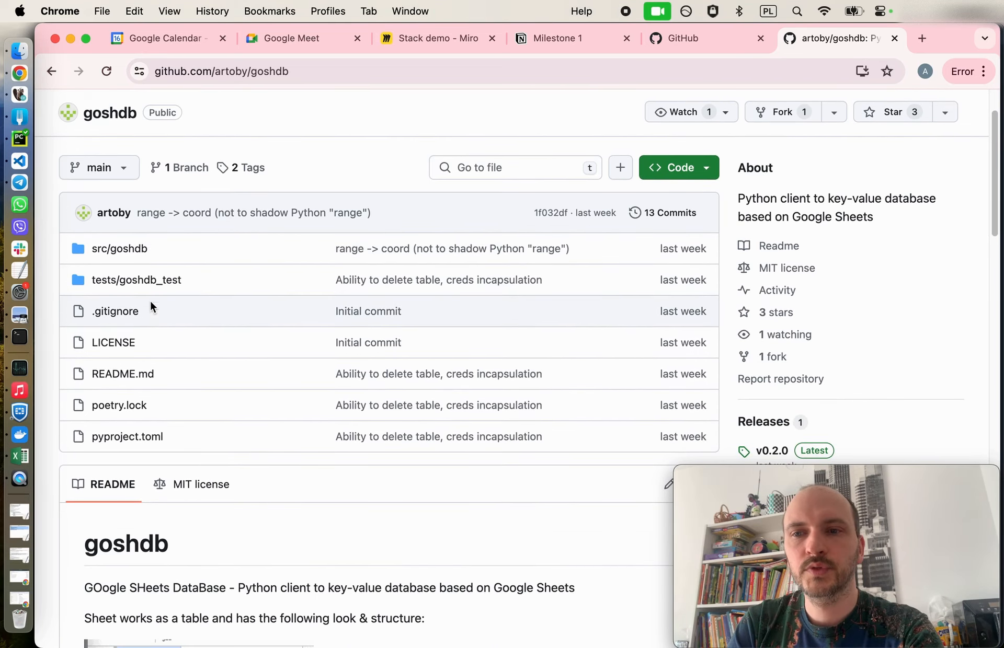
scroll(212, 369, up, 6)
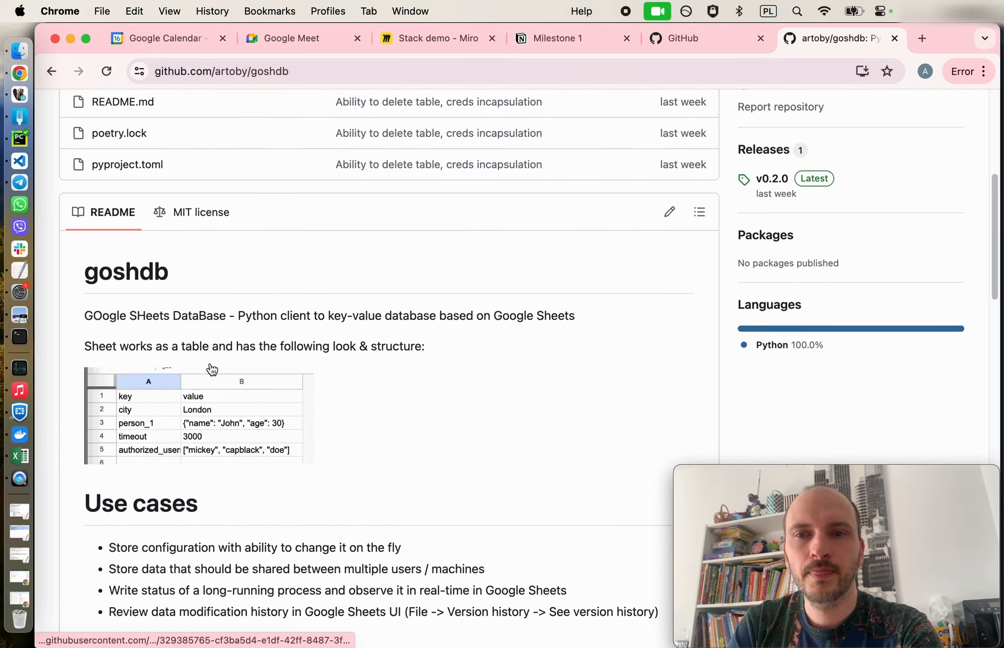
scroll(204, 424, down, 2)
scroll(202, 431, down, 1)
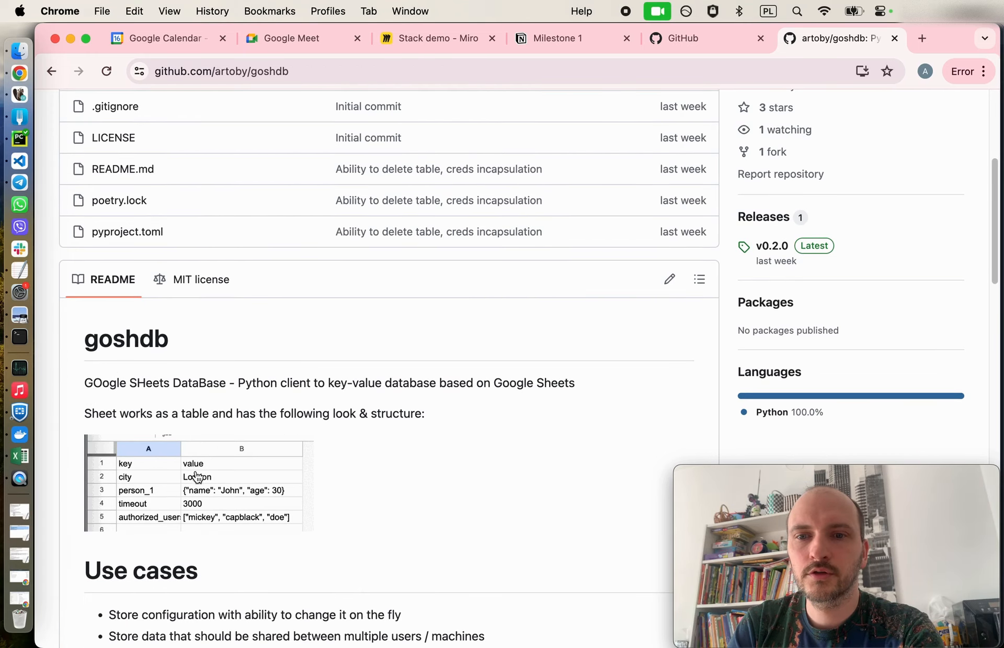
scroll(165, 411, down, 1)
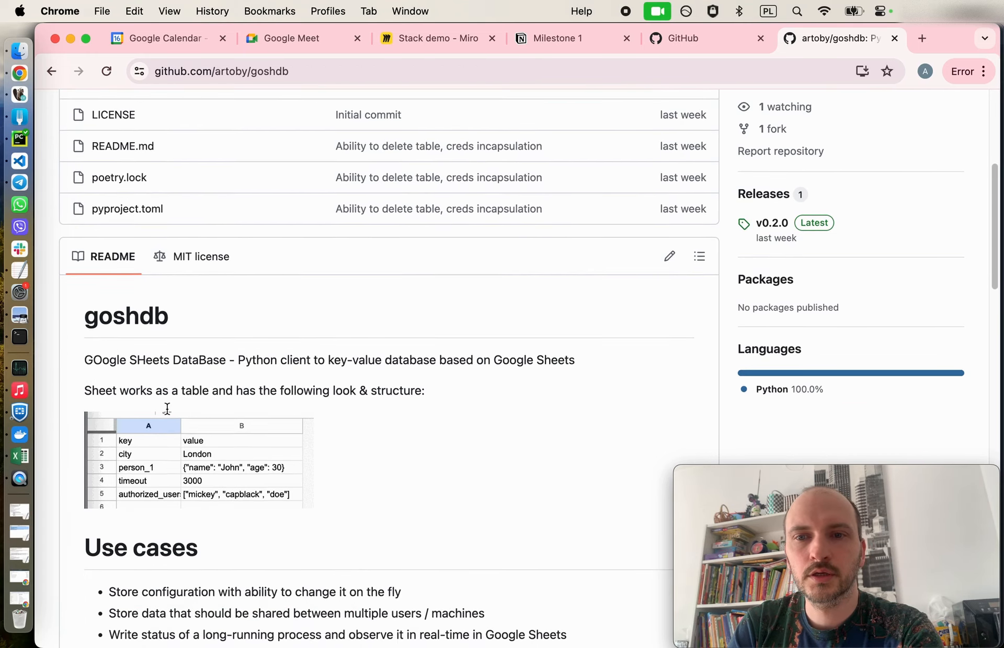
scroll(166, 466, down, 2)
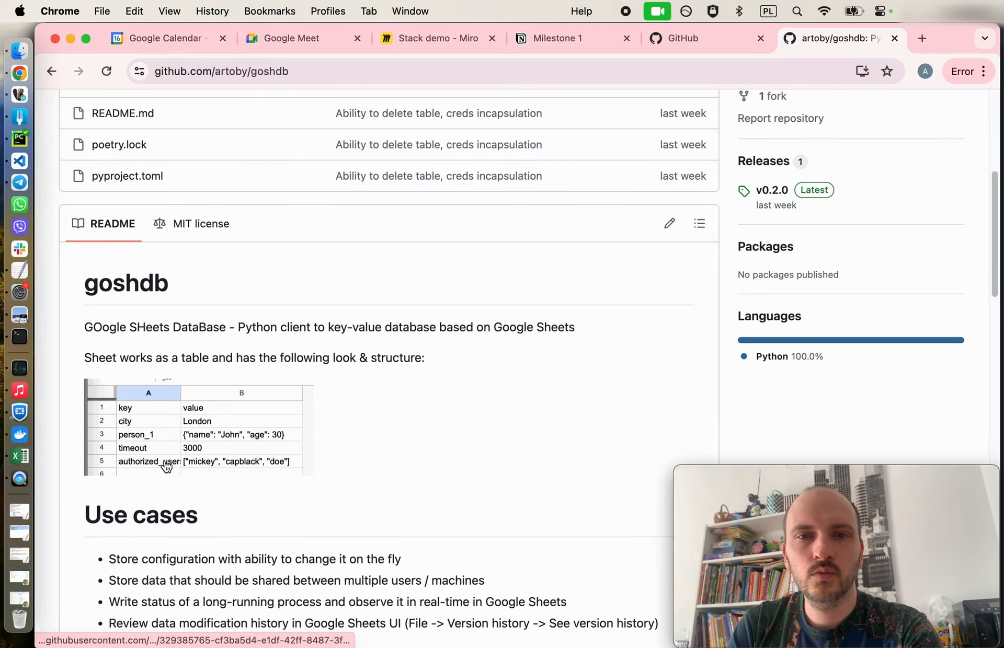
scroll(203, 479, down, 2)
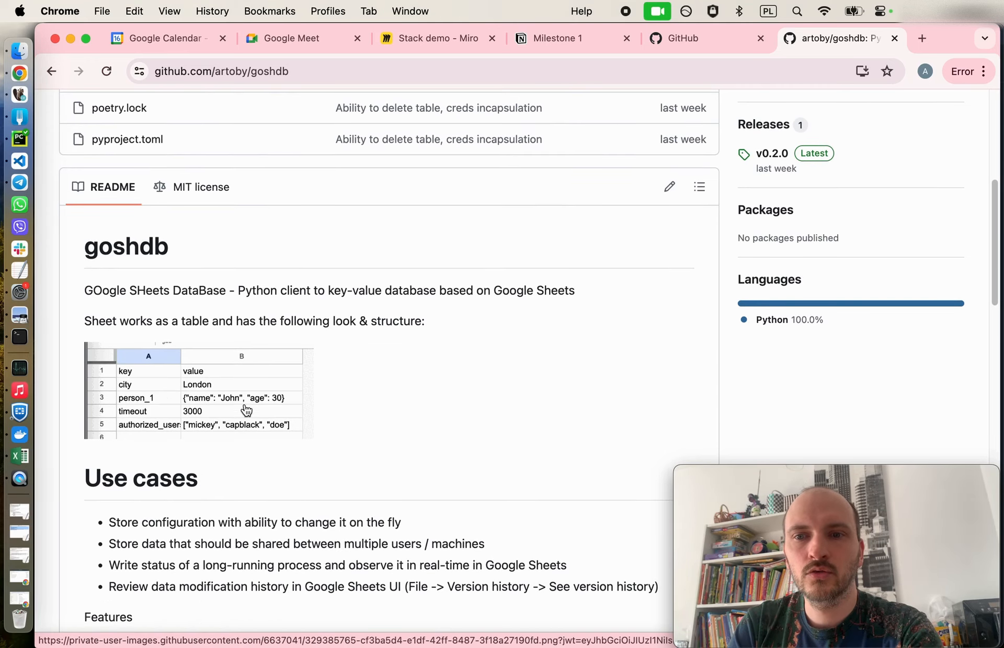
Examine the rest of the goshdb README, covering advantages, limitations, installation and usage code, and return to the repository's file list.
scroll(189, 415, down, 2)
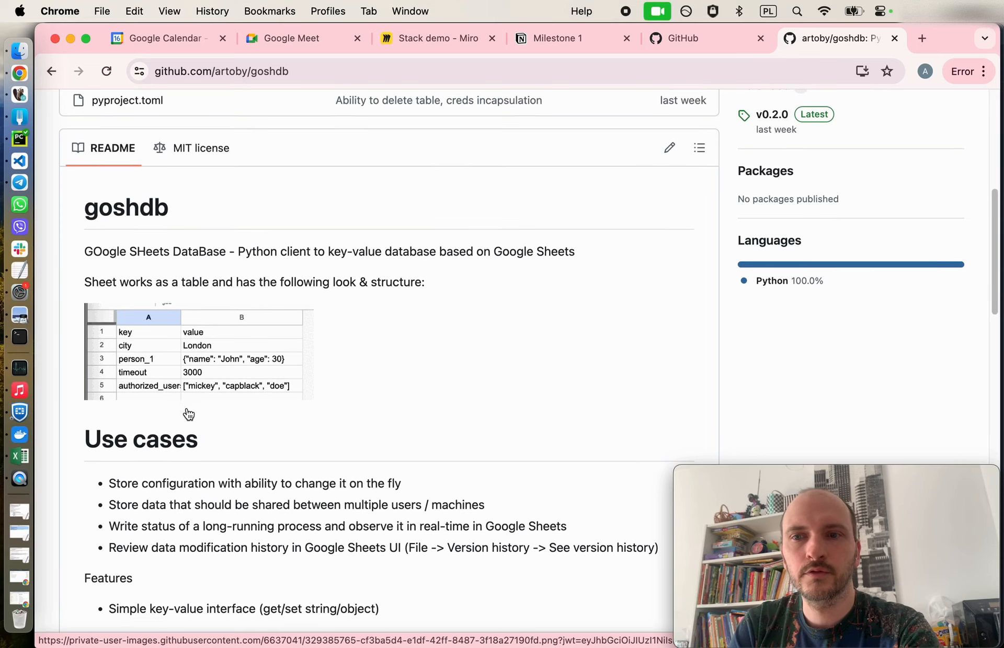
scroll(191, 424, down, 15)
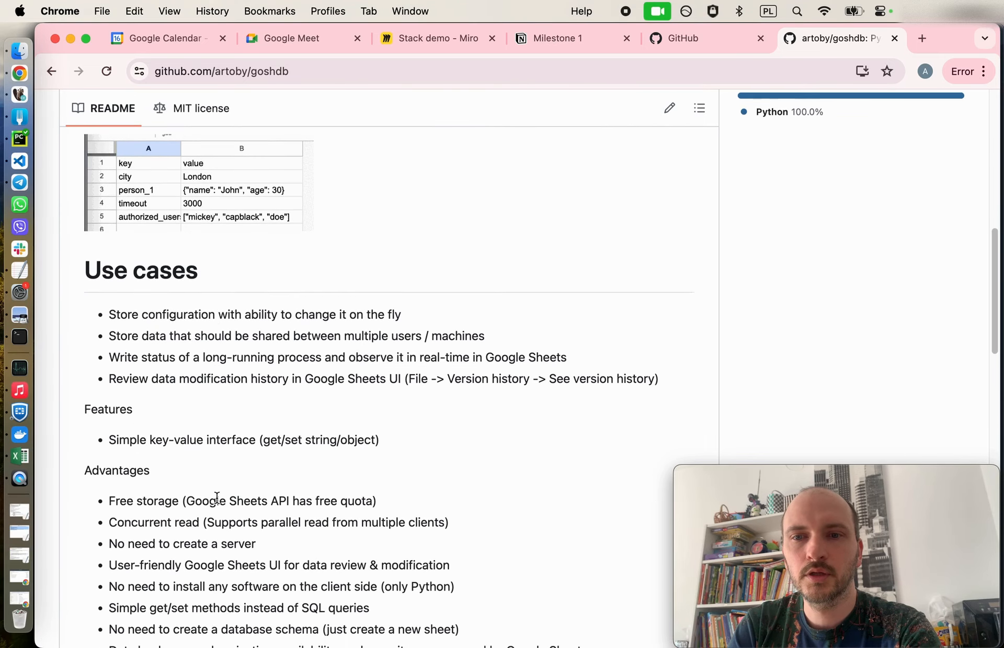
scroll(217, 497, down, 2)
scroll(124, 484, down, 6)
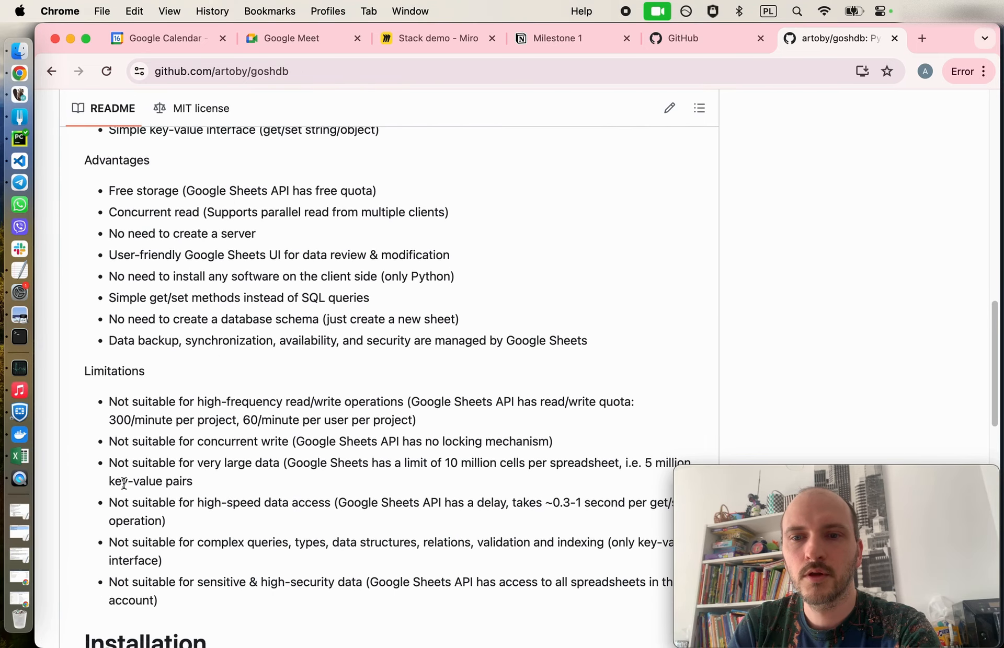
scroll(112, 374, down, 20)
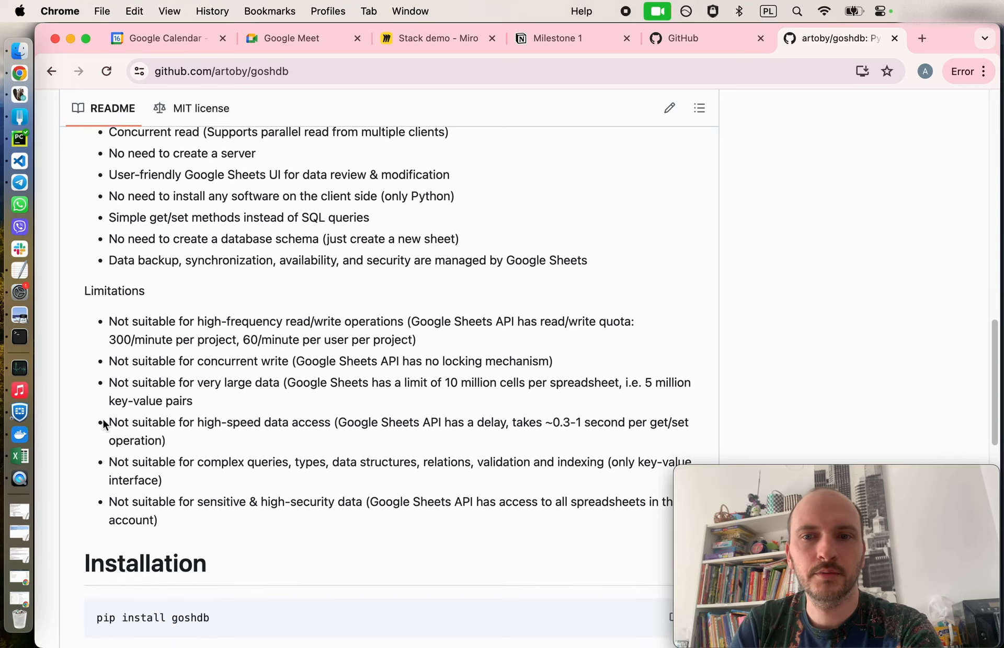
scroll(108, 552, up, 12)
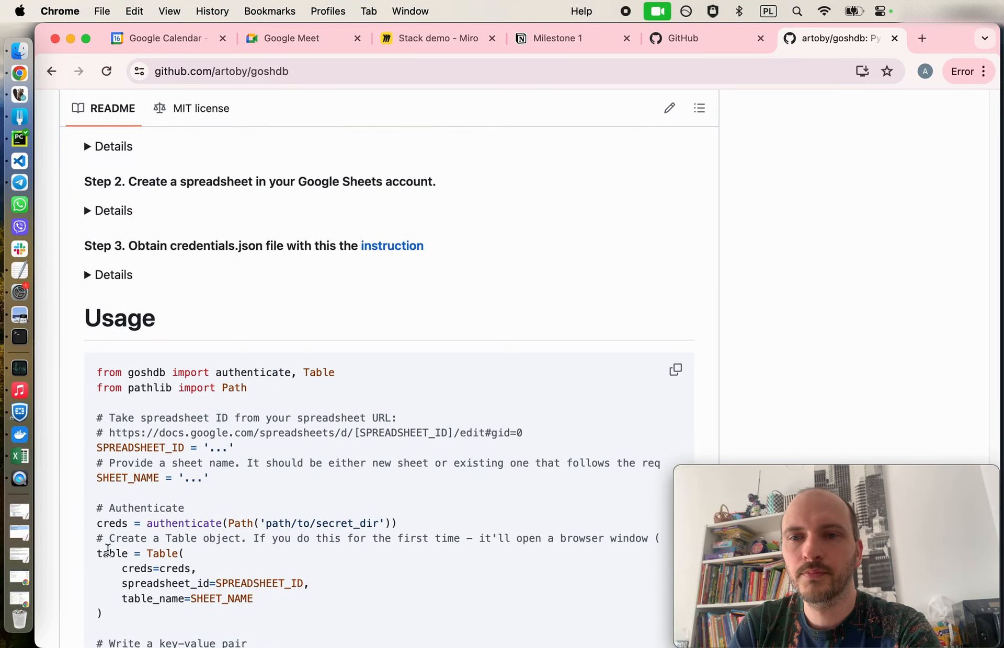
scroll(83, 288, down, 12)
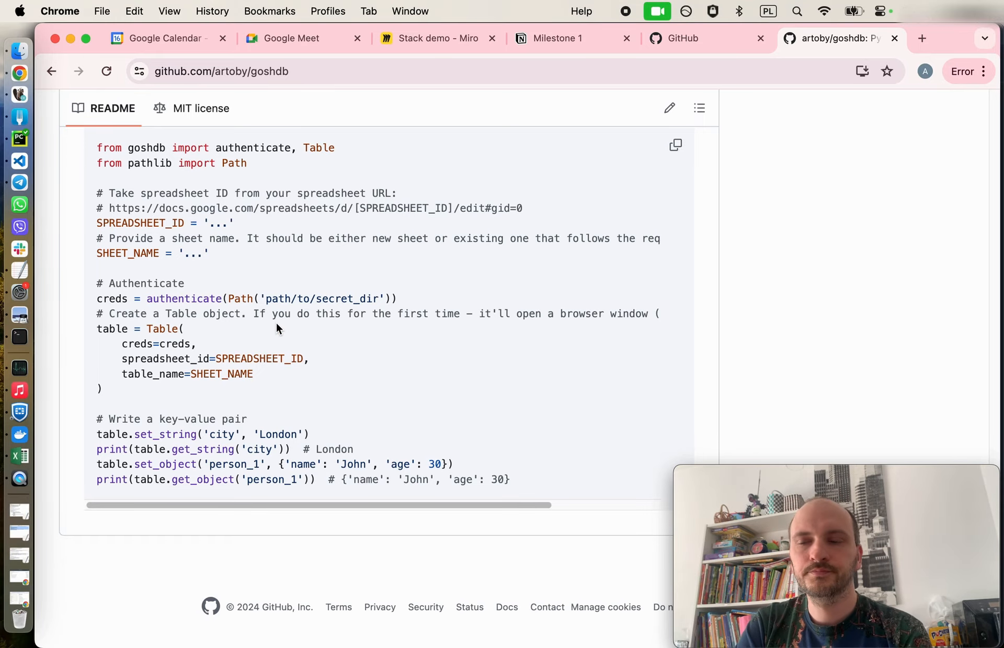
scroll(275, 321, up, 20)
scroll(276, 328, up, 3)
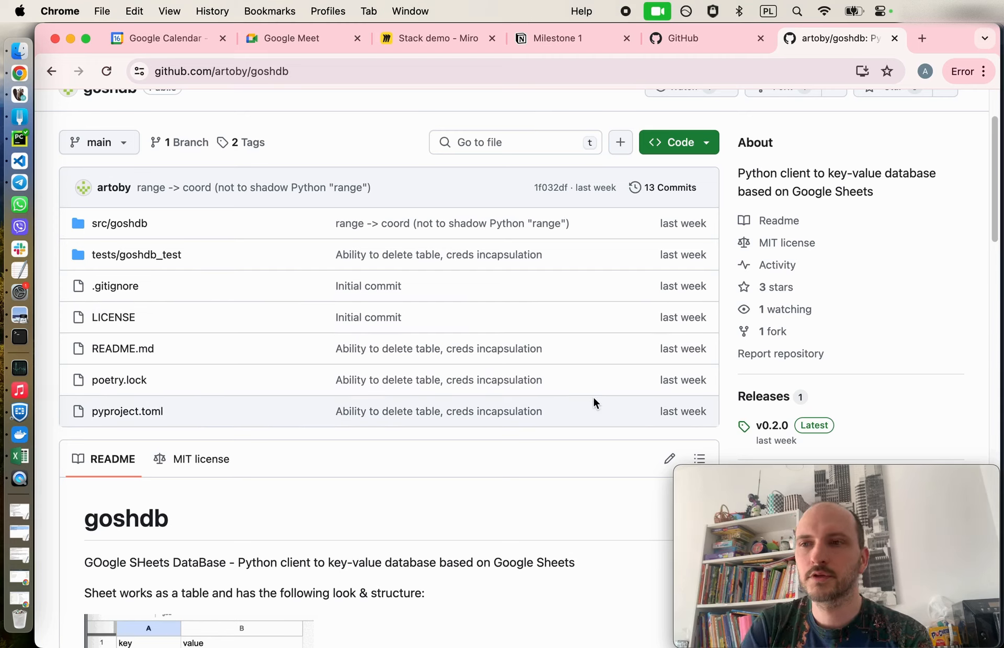
Switch to QuickTime Player, turn off Float on Top for the Movie Recording window, and make it full screen.
mouse_move(715, 489)
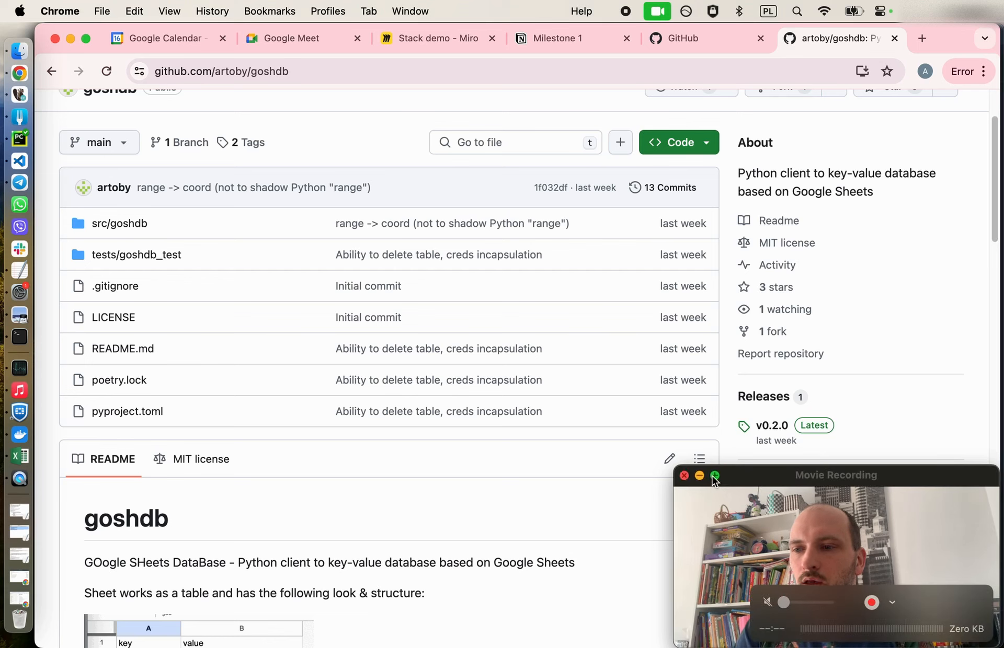
click(836, 543)
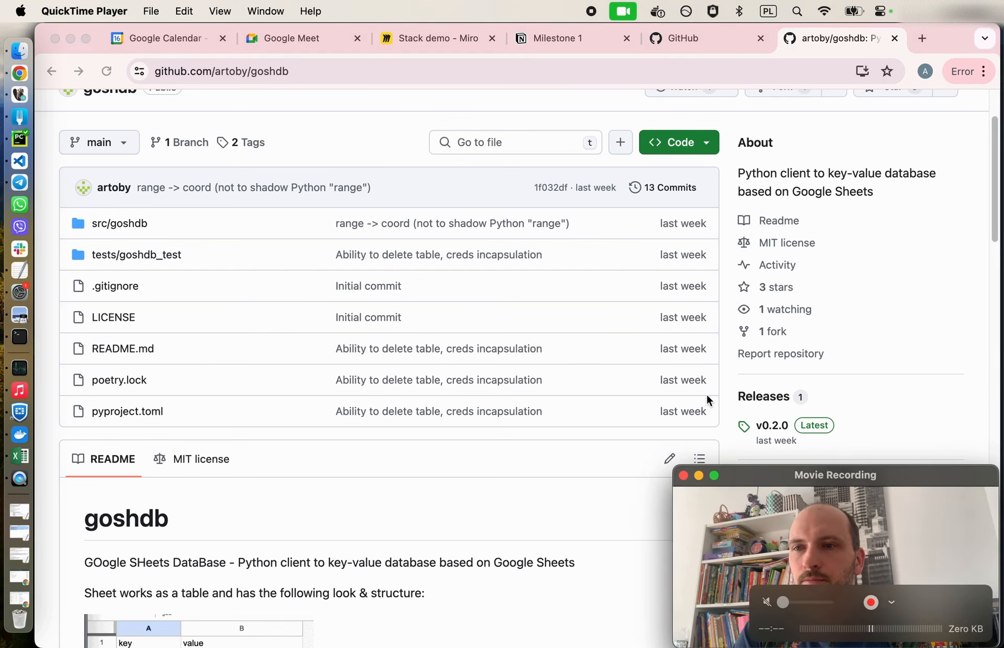
click(219, 10)
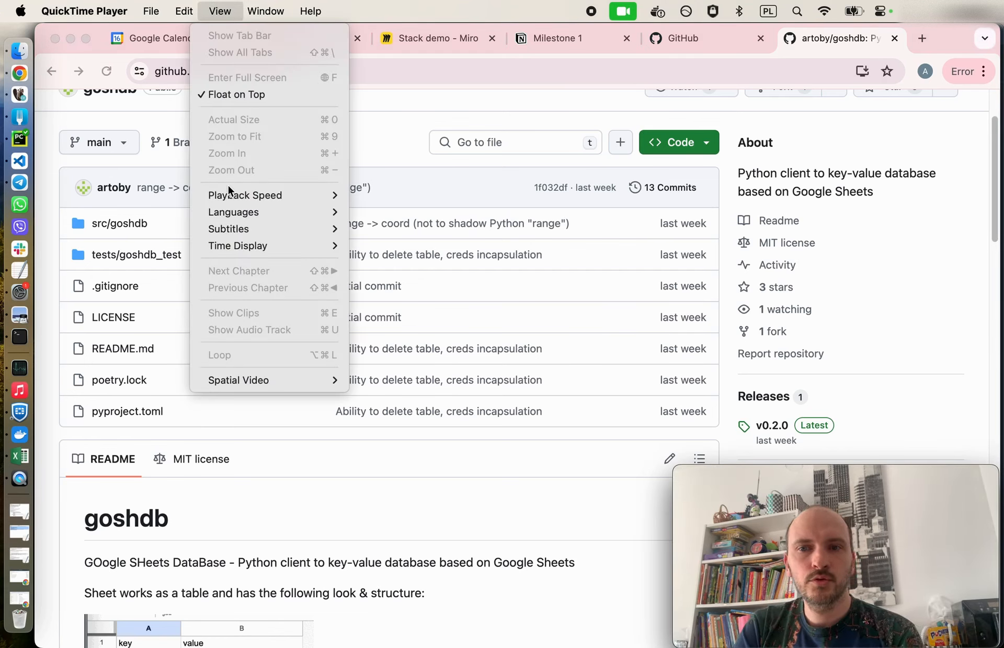
click(243, 94)
mouse_move(717, 478)
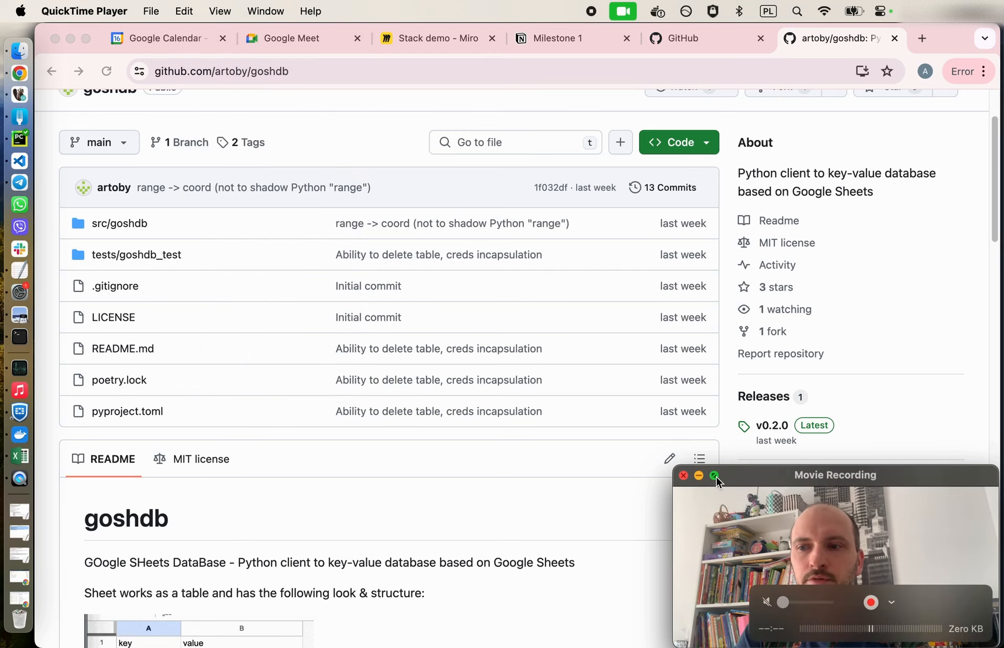
click(715, 476)
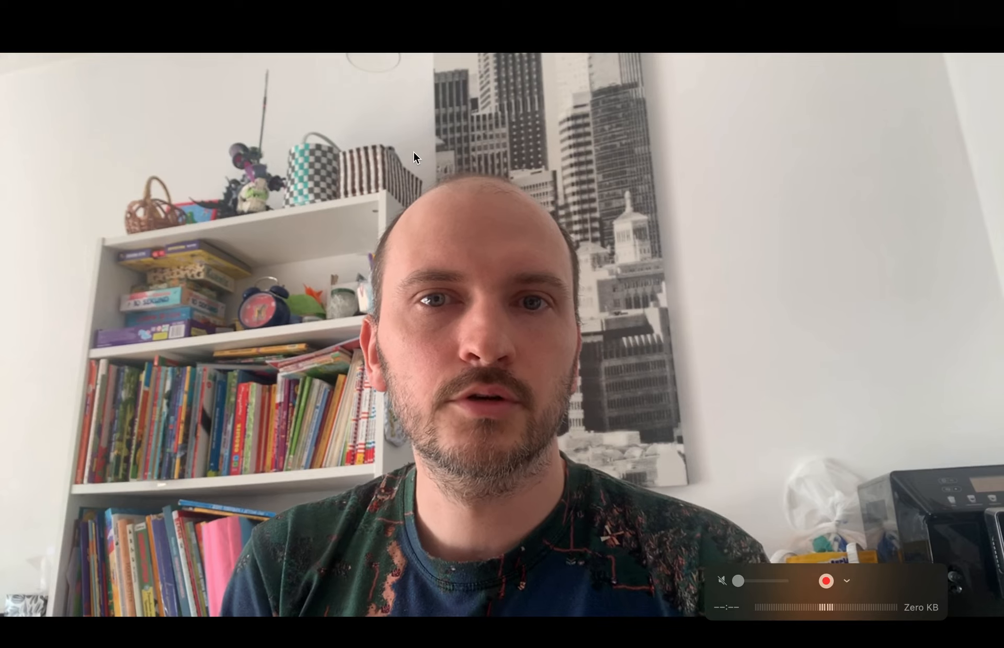